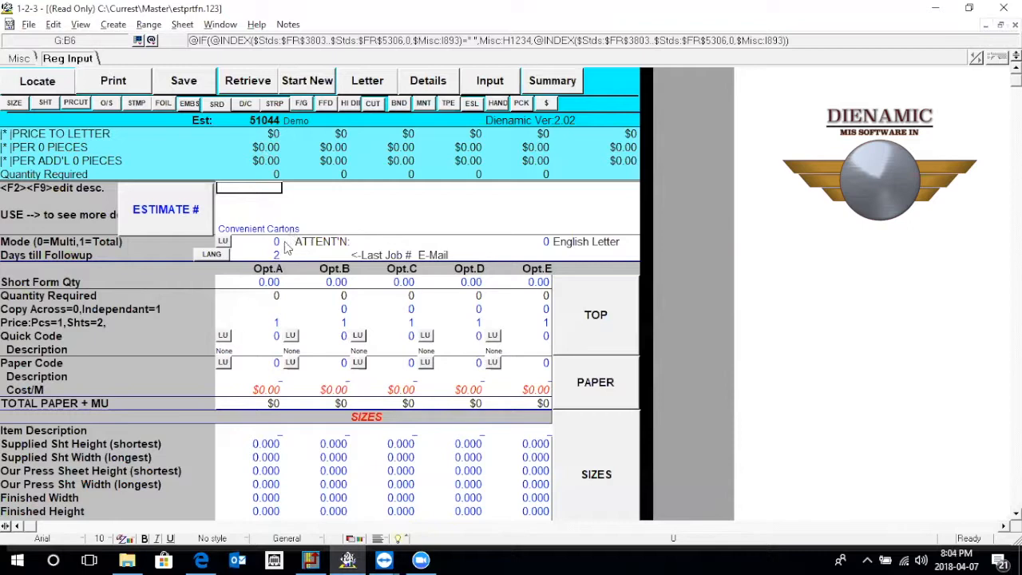
Step: Enter short form quantities of 2, 4 and 6 for options A, B and C
{"action": "left_click", "coordinate": [275, 282]}
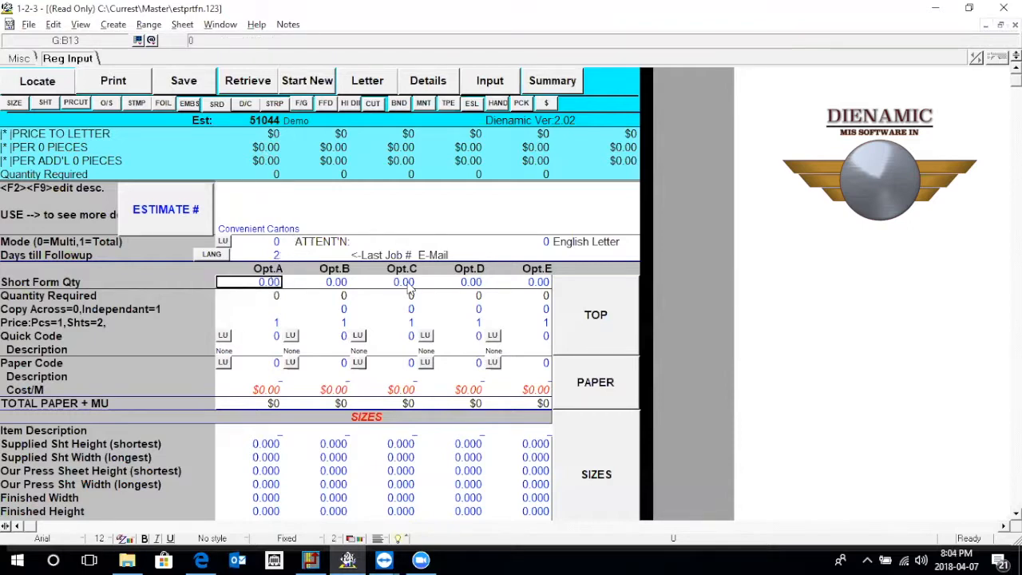
{"action": "type", "text": "2"}
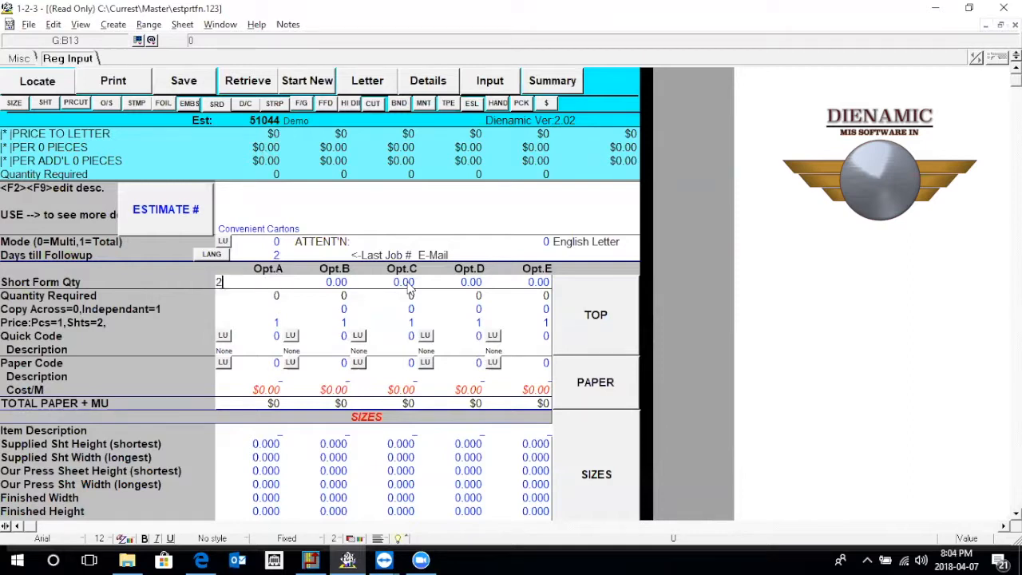
{"action": "key", "text": "Right"}
{"action": "type", "text": "4"}
{"action": "key", "text": "Right"}
{"action": "type", "text": "6"}
{"action": "key", "text": "Right"}
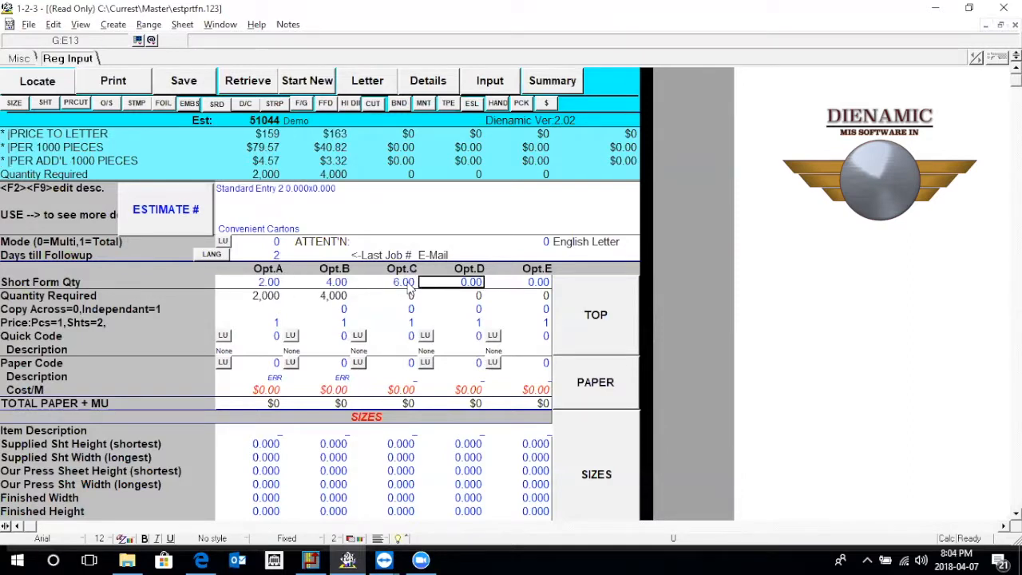
Step: Look up the quick code for option A and choose 1 Glued Pocket
{"action": "key", "text": "Left"}
{"action": "key", "text": "Left"}
{"action": "key", "text": "Left"}
{"action": "key", "text": "Down"}
{"action": "key", "text": "Down"}
{"action": "key", "text": "Down"}
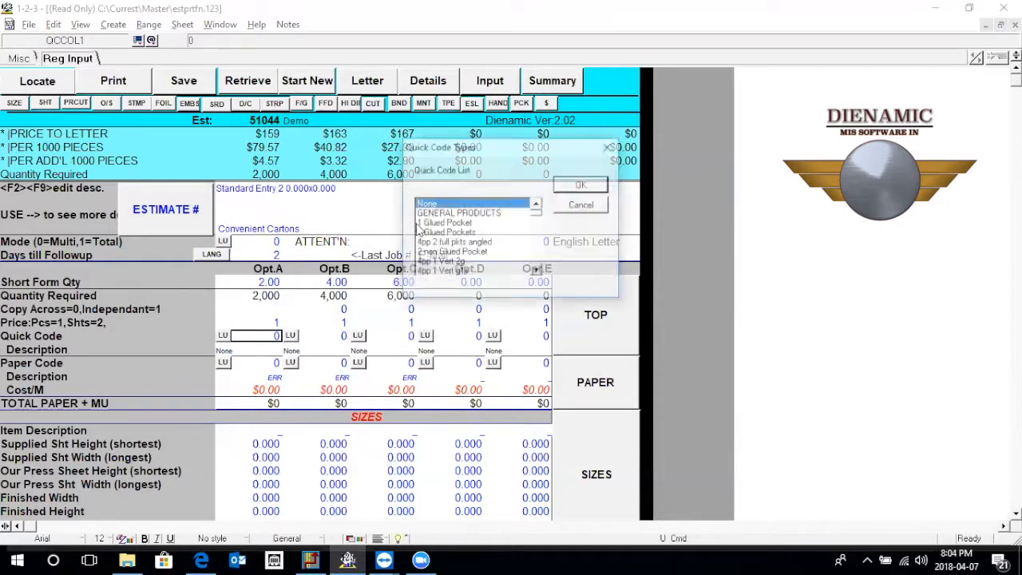
{"action": "left_click", "coordinate": [451, 223]}
{"action": "left_click", "coordinate": [580, 185]}
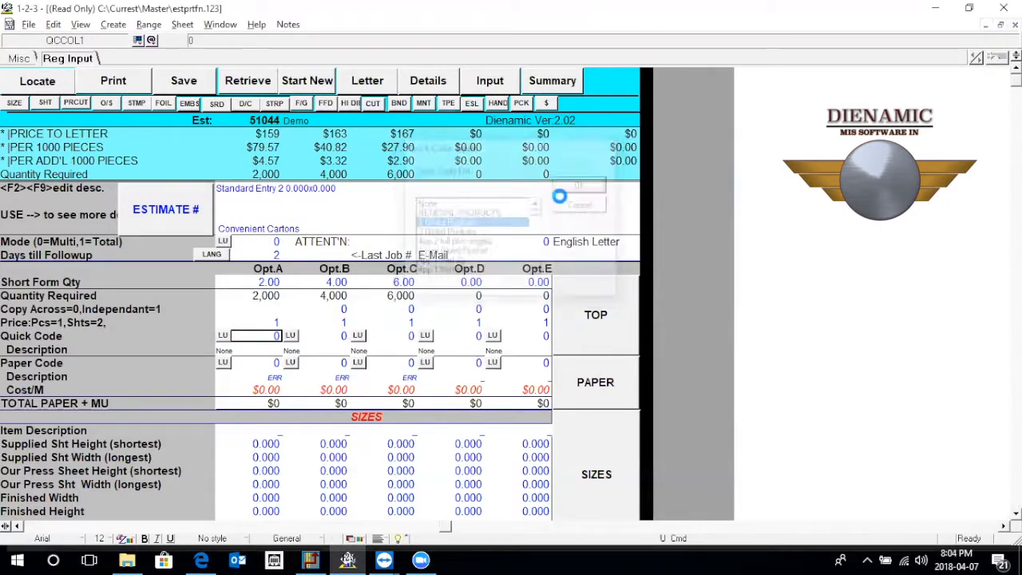
Step: Look up the paper code for option A and choose 10pt Uncoated
{"action": "left_click", "coordinate": [254, 365]}
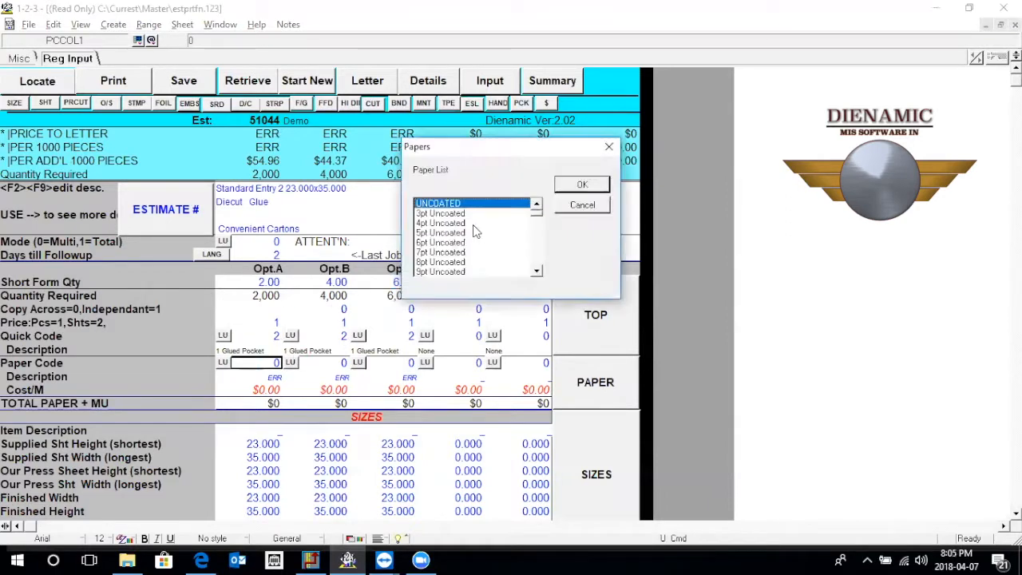
{"action": "left_click", "coordinate": [537, 272]}
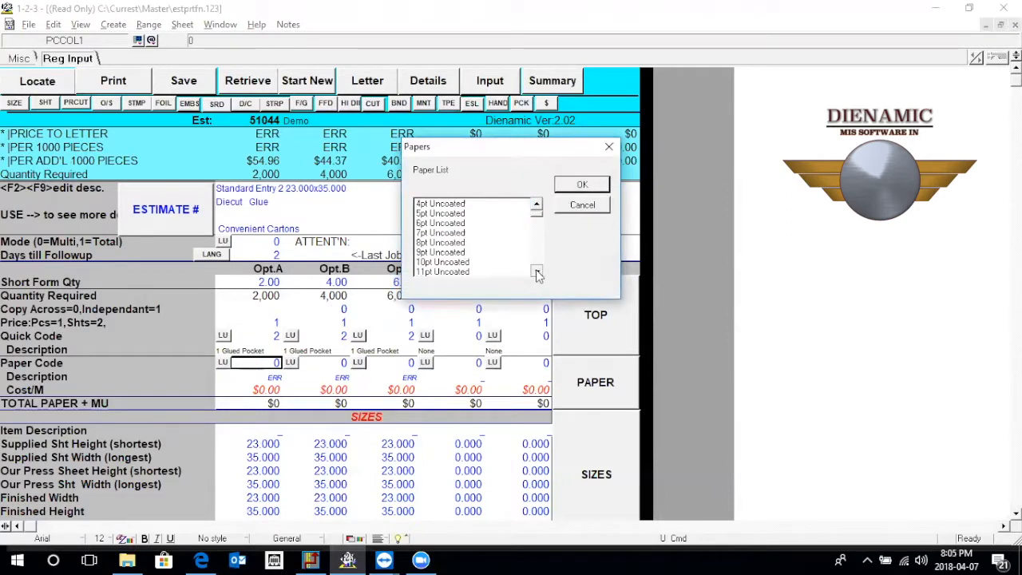
{"action": "left_click", "coordinate": [460, 262]}
{"action": "left_click", "coordinate": [582, 184]}
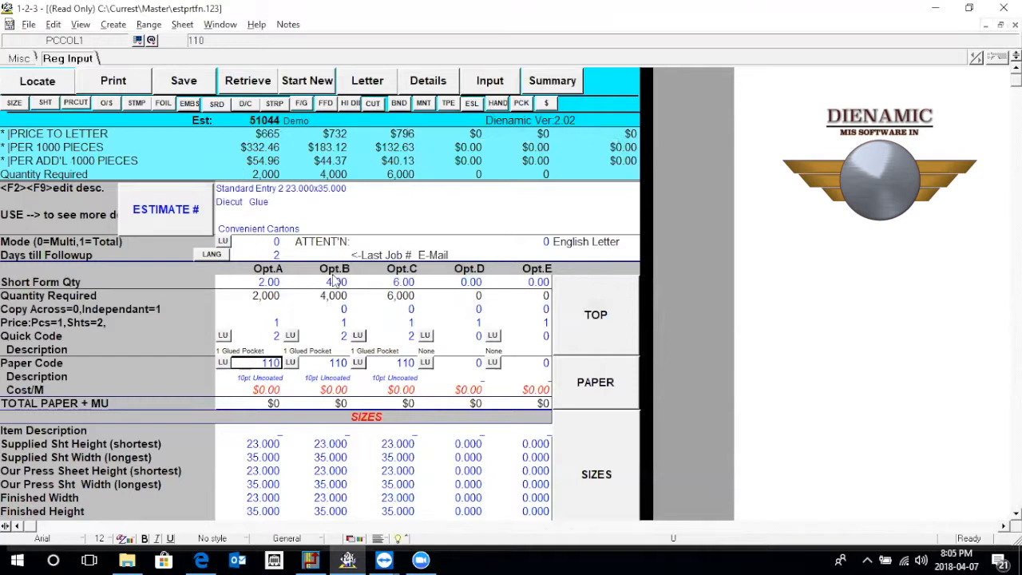
Step: Examine the makeready hours and sheets per hour across options A to C in the Diecut section
{"action": "key", "text": "Page_Down"}
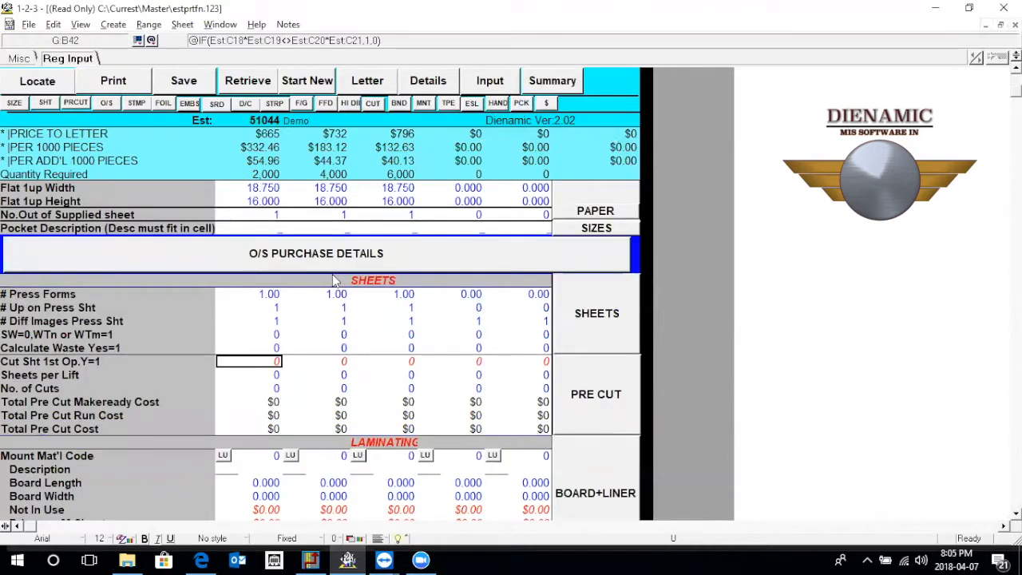
{"action": "key", "text": "Page_Down"}
{"action": "key", "text": "Page_Down"}
{"action": "key", "text": "Page_Down"}
{"action": "key", "text": "Page_Down"}
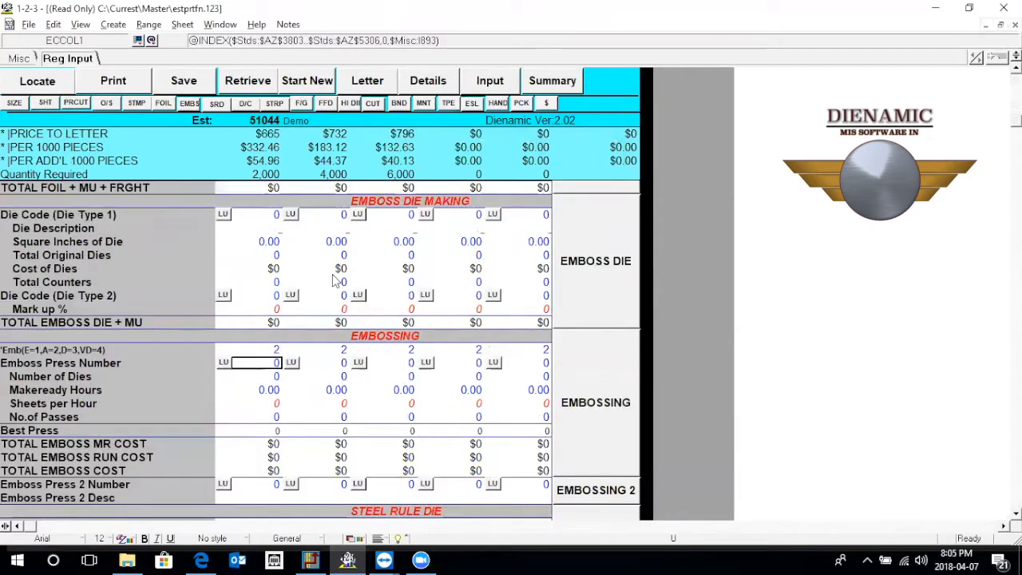
{"action": "key", "text": "Up"}
{"action": "key", "text": "Up"}
{"action": "key", "text": "Up"}
{"action": "key", "text": "Up"}
{"action": "key", "text": "Up"}
{"action": "key", "text": "Up"}
{"action": "key", "text": "Up"}
{"action": "key", "text": "Up"}
{"action": "key", "text": "Down"}
{"action": "key", "text": "Down"}
{"action": "key", "text": "Down"}
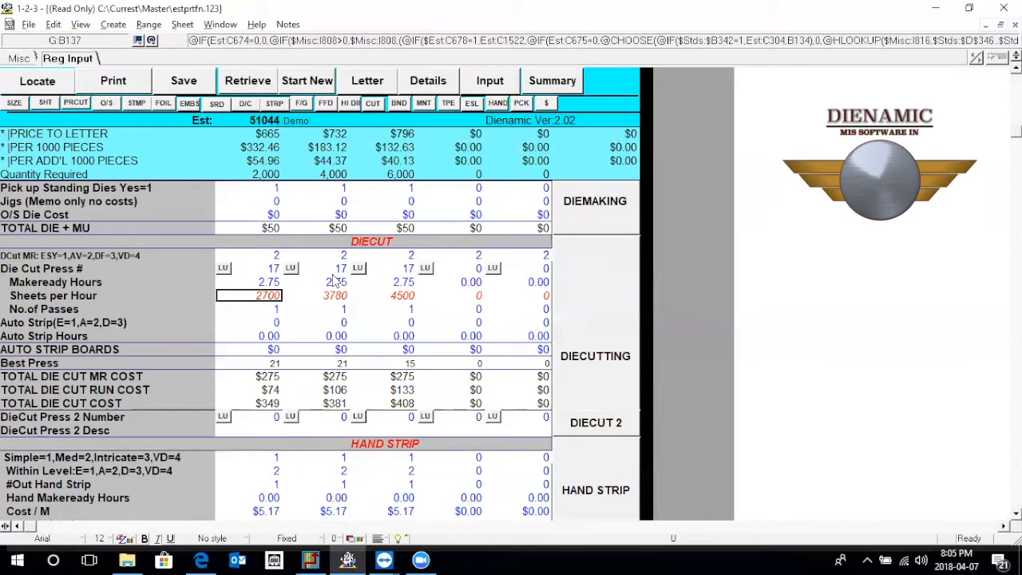
{"action": "key", "text": "Up"}
{"action": "key", "text": "Right"}
{"action": "key", "text": "Right"}
{"action": "key", "text": "Left"}
{"action": "key", "text": "Down"}
{"action": "key", "text": "Left"}
{"action": "key", "text": "Right"}
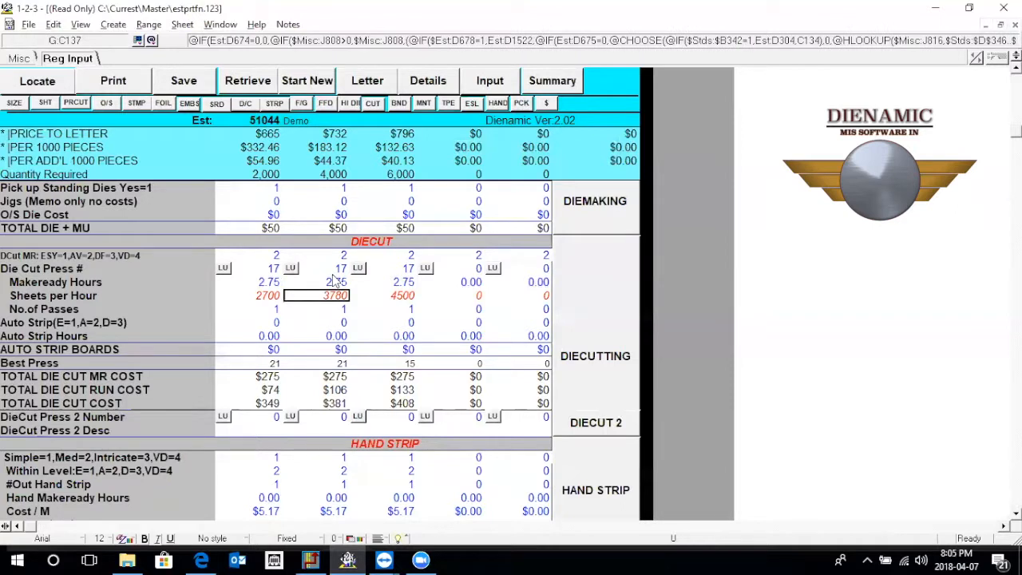
{"action": "key", "text": "Up"}
{"action": "key", "text": "Left"}
{"action": "key", "text": "Down"}
{"action": "key", "text": "Right"}
{"action": "key", "text": "Up"}
{"action": "key", "text": "Right"}
Step: Set the die cut makeready hours for option A to 3 and check the sheets per hour across the options
{"action": "key", "text": "Left"}
{"action": "key", "text": "Left"}
{"action": "type", "text": "3"}
{"action": "key", "text": "Right"}
{"action": "key", "text": "Left"}
{"action": "key", "text": "Down"}
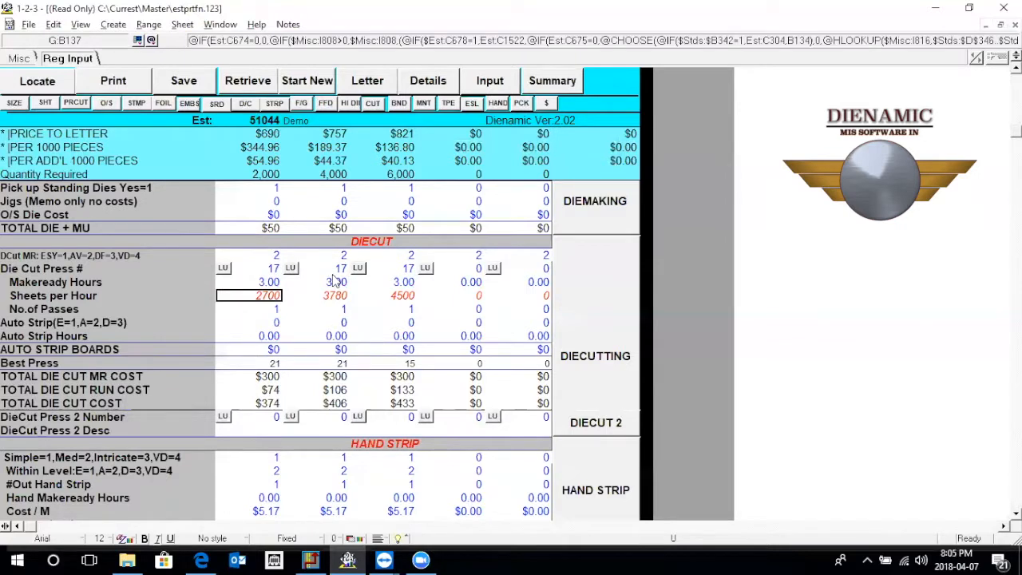
{"action": "key", "text": "Right"}
{"action": "key", "text": "Right"}
{"action": "key", "text": "Left"}
{"action": "key", "text": "Left"}
Step: Open the quote letter and review it from the customer and description details down to the quantity pricing
{"action": "left_click", "coordinate": [372, 103]}
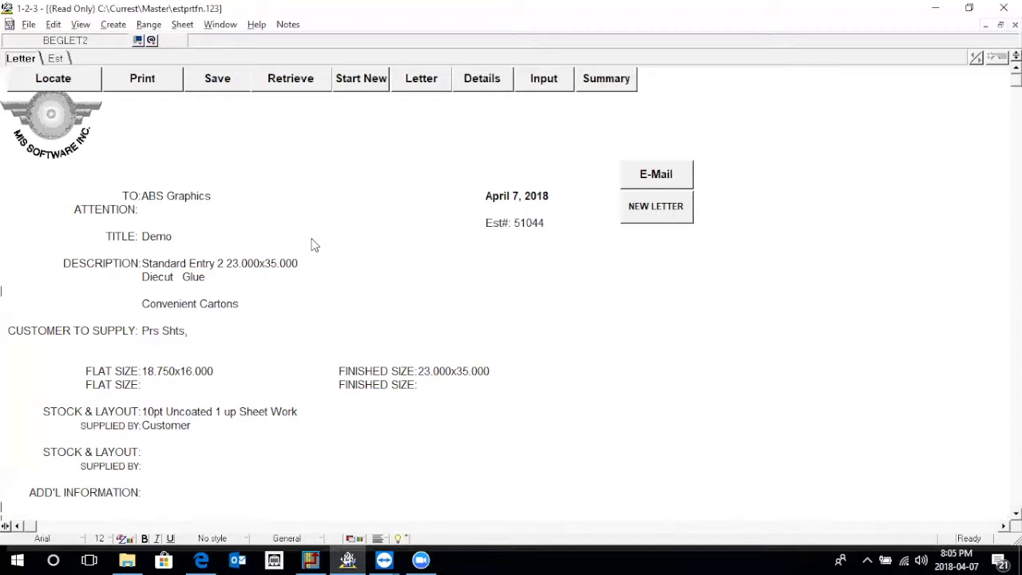
{"action": "key", "text": "Down"}
{"action": "key", "text": "Down"}
{"action": "key", "text": "Down"}
{"action": "key", "text": "Down"}
{"action": "key", "text": "Down"}
{"action": "key", "text": "Right"}
{"action": "key", "text": "Down"}
{"action": "key", "text": "Down"}
{"action": "key", "text": "Down"}
{"action": "key", "text": "Down"}
{"action": "key", "text": "Down"}
{"action": "key", "text": "Down"}
{"action": "key", "text": "Down"}
{"action": "key", "text": "Down"}
{"action": "key", "text": "Down"}
{"action": "key", "text": "Down"}
{"action": "key", "text": "Down"}
{"action": "key", "text": "Down"}
{"action": "key", "text": "Down"}
{"action": "key", "text": "Down"}
{"action": "key", "text": "Down"}
{"action": "key", "text": "Down"}
{"action": "key", "text": "Down"}
{"action": "key", "text": "Down"}
{"action": "key", "text": "Down"}
{"action": "key", "text": "Down"}
{"action": "key", "text": "Down"}
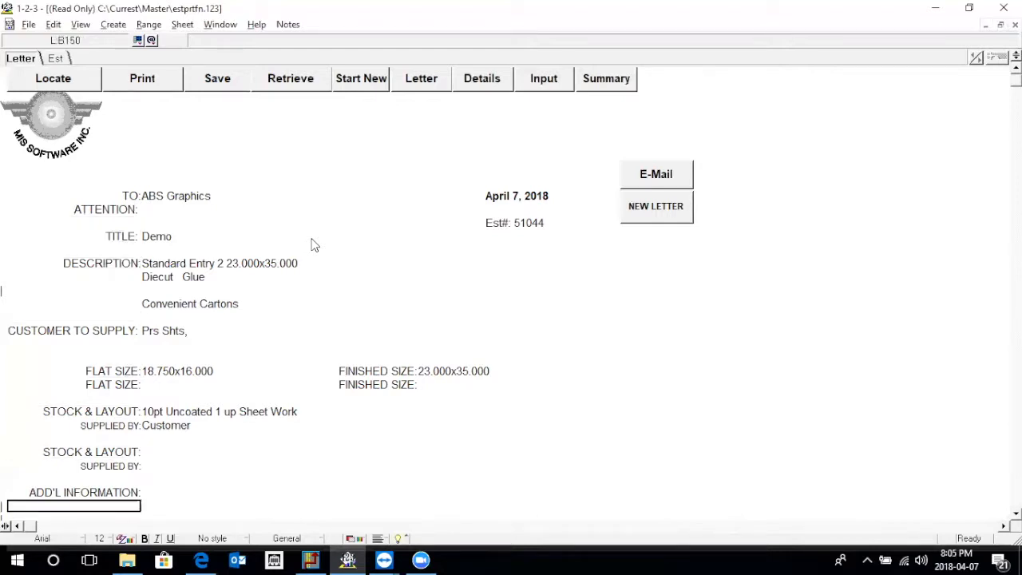
{"action": "key", "text": "Down"}
{"action": "key", "text": "Down"}
{"action": "key", "text": "Down"}
{"action": "key", "text": "Down"}
{"action": "key", "text": "Down"}
{"action": "key", "text": "Down"}
{"action": "key", "text": "Down"}
{"action": "key", "text": "Down"}
{"action": "key", "text": "Down"}
{"action": "key", "text": "Down"}
{"action": "key", "text": "Down"}
{"action": "key", "text": "Down"}
{"action": "key", "text": "Down"}
{"action": "key", "text": "Down"}
{"action": "key", "text": "Down"}
{"action": "key", "text": "Down"}
{"action": "key", "text": "Down"}
{"action": "key", "text": "Down"}
{"action": "key", "text": "Down"}
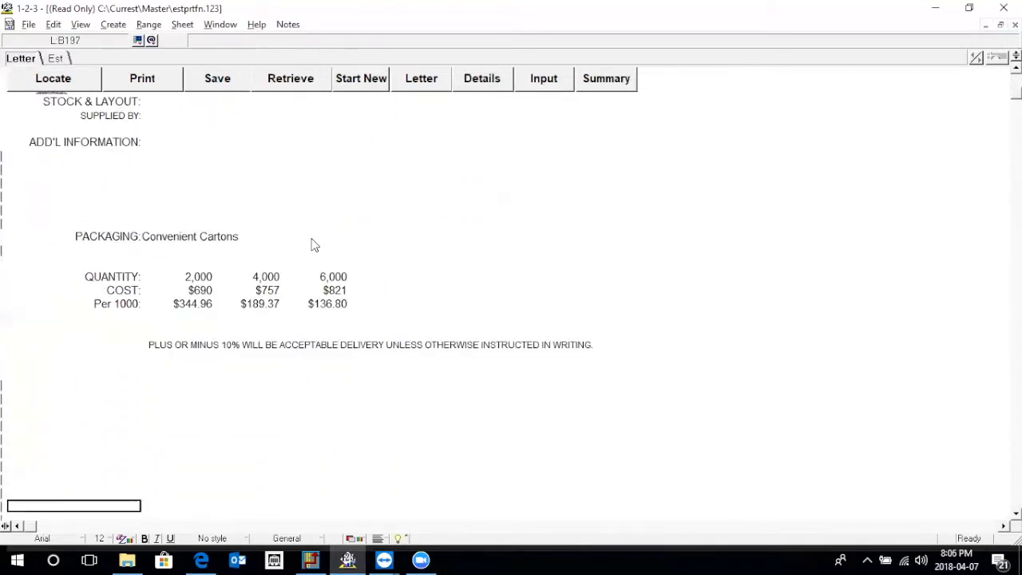
{"action": "key", "text": "Up"}
{"action": "key", "text": "Up"}
{"action": "key", "text": "Up"}
{"action": "key", "text": "Up"}
{"action": "key", "text": "Up"}
{"action": "key", "text": "Up"}
{"action": "key", "text": "Up"}
{"action": "key", "text": "Up"}
{"action": "key", "text": "Up"}
{"action": "key", "text": "Up"}
{"action": "key", "text": "Up"}
{"action": "key", "text": "Up"}
{"action": "key", "text": "Up"}
{"action": "key", "text": "Up"}
{"action": "key", "text": "Up"}
{"action": "key", "text": "Up"}
{"action": "key", "text": "Up"}
{"action": "key", "text": "Up"}
{"action": "key", "text": "Up"}
{"action": "key", "text": "Up"}
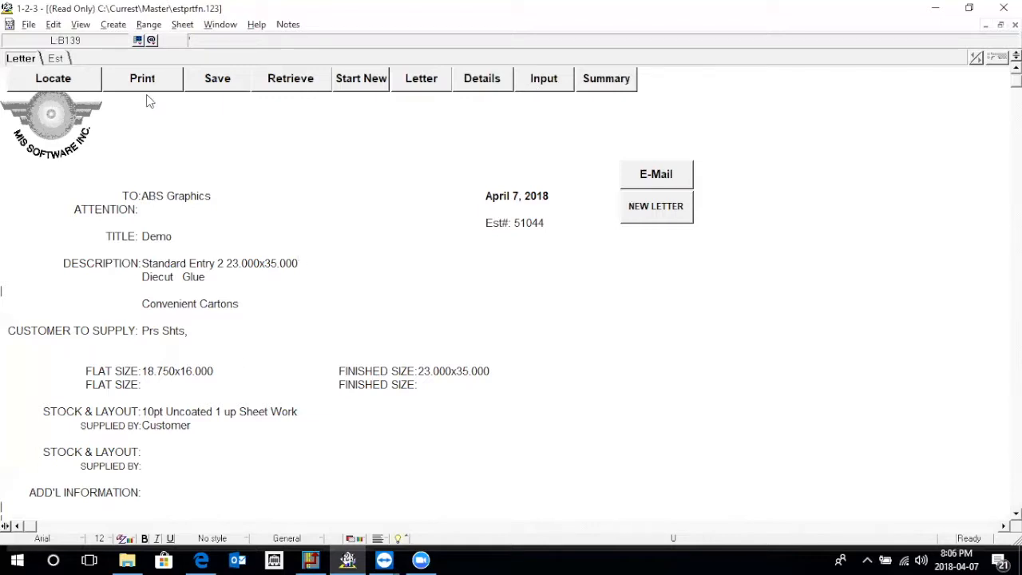
Step: Return to the estimate input and run the estimate reports without Estimate Summary, keeping Ticket Image and Estimate History selected
{"action": "left_click", "coordinate": [537, 82]}
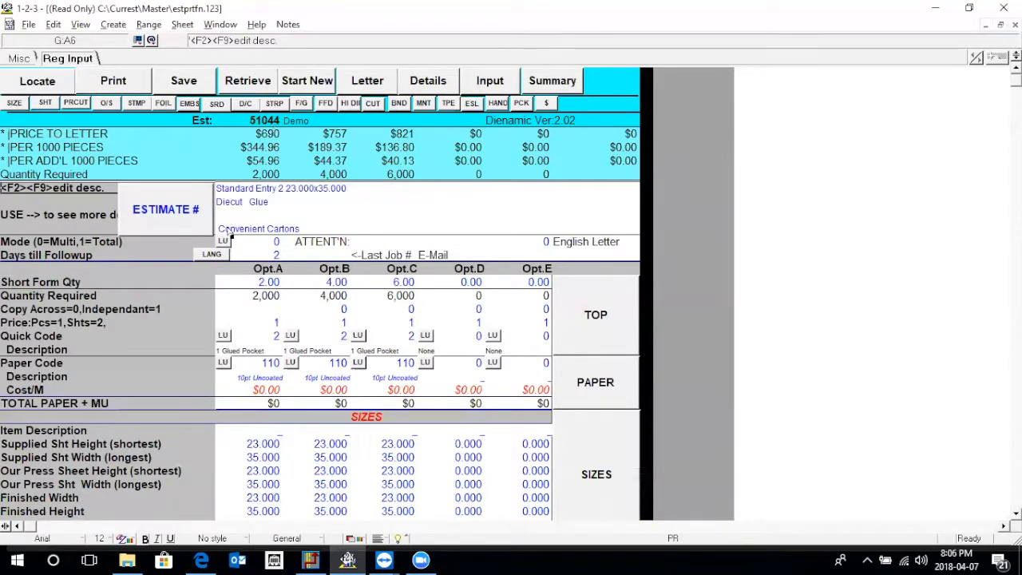
{"action": "left_click", "coordinate": [113, 81]}
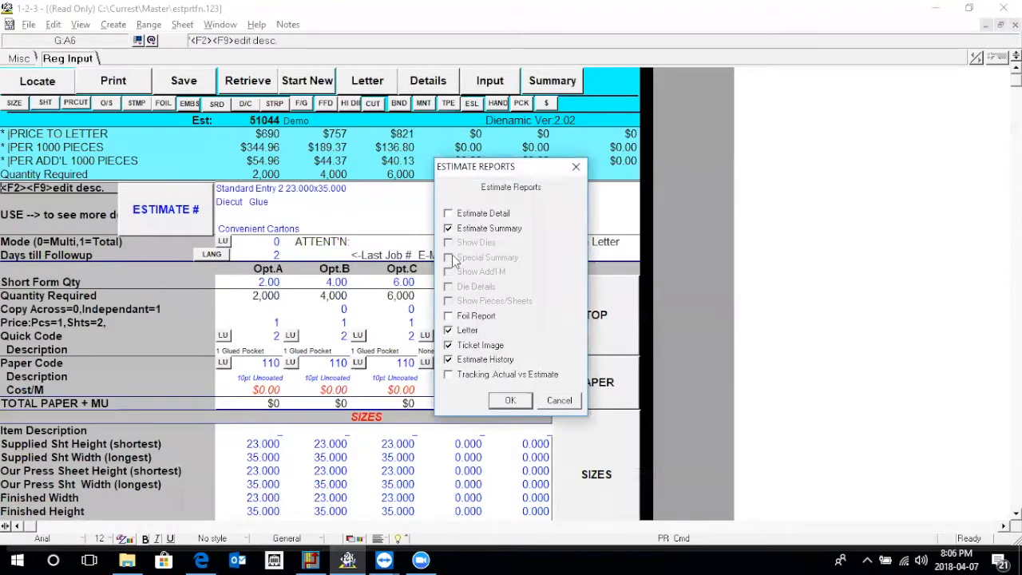
{"action": "left_click", "coordinate": [459, 231]}
{"action": "left_click", "coordinate": [477, 330]}
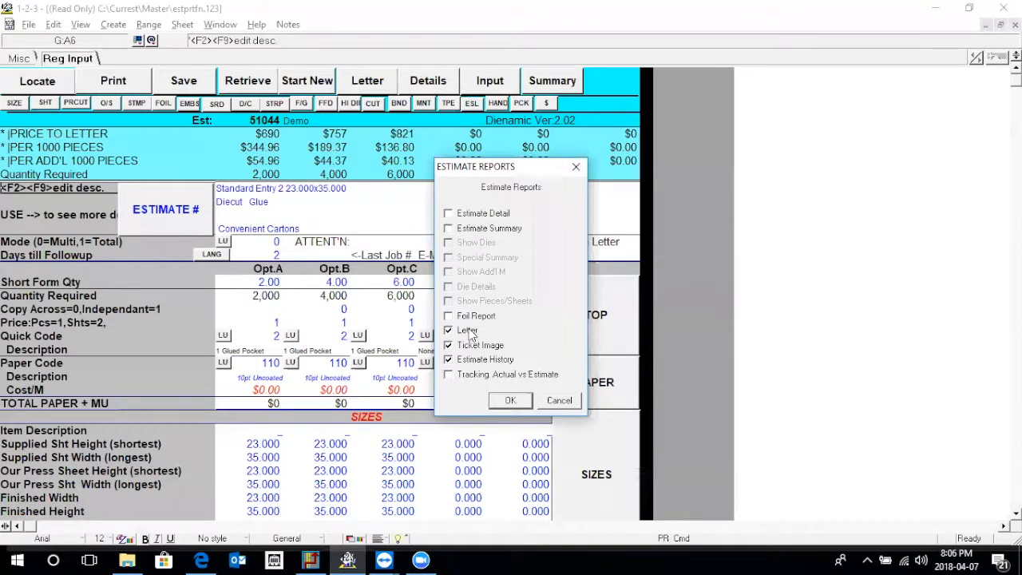
{"action": "left_click", "coordinate": [503, 400]}
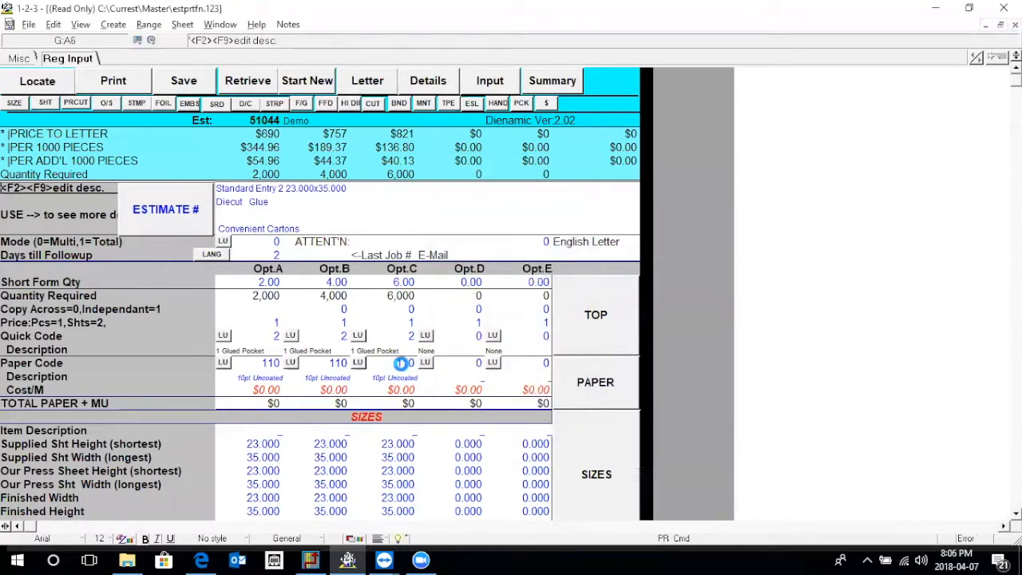
{"action": "left_click", "coordinate": [556, 335]}
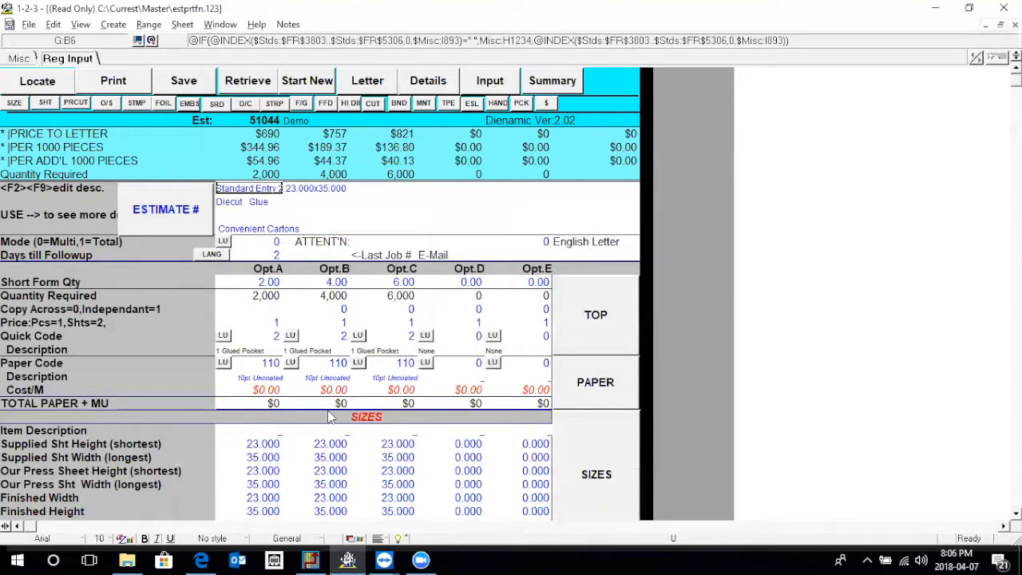
Step: Switch to Dienamic MIS, close the Order Entry finder and open Estimate History
{"action": "mouse_move", "coordinate": [314, 560]}
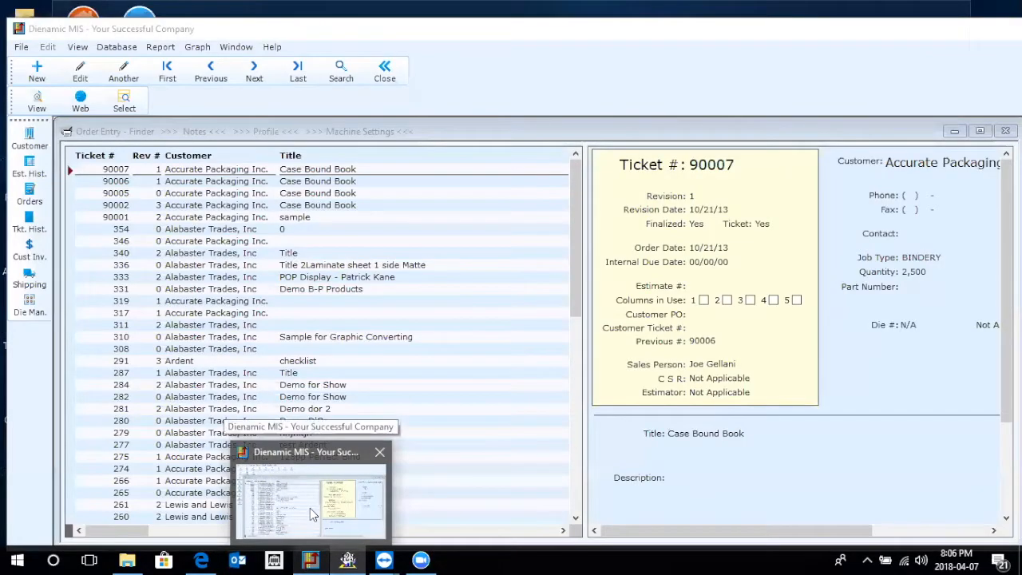
{"action": "left_click", "coordinate": [310, 507]}
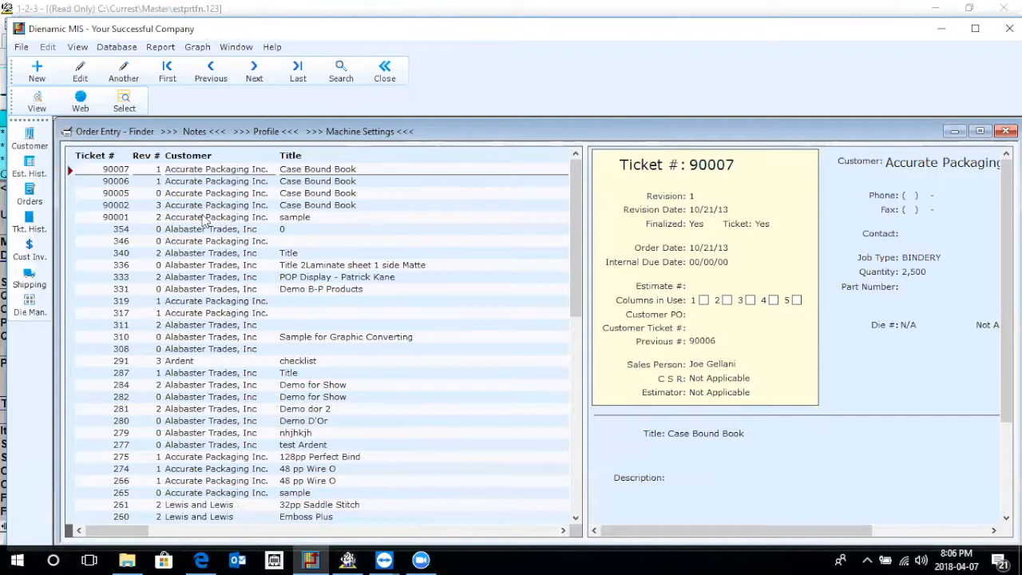
{"action": "left_click", "coordinate": [385, 72]}
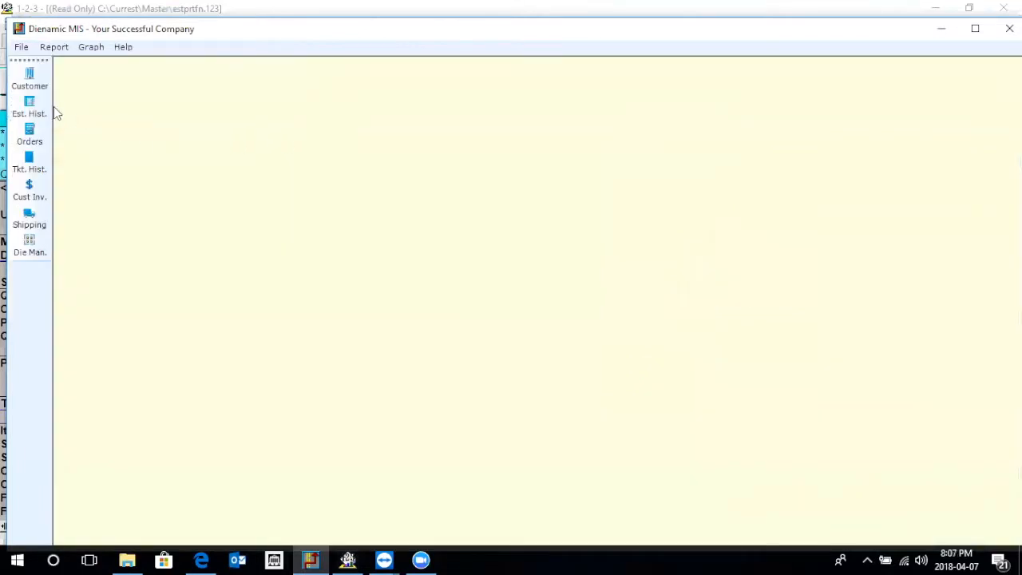
{"action": "left_click", "coordinate": [35, 109]}
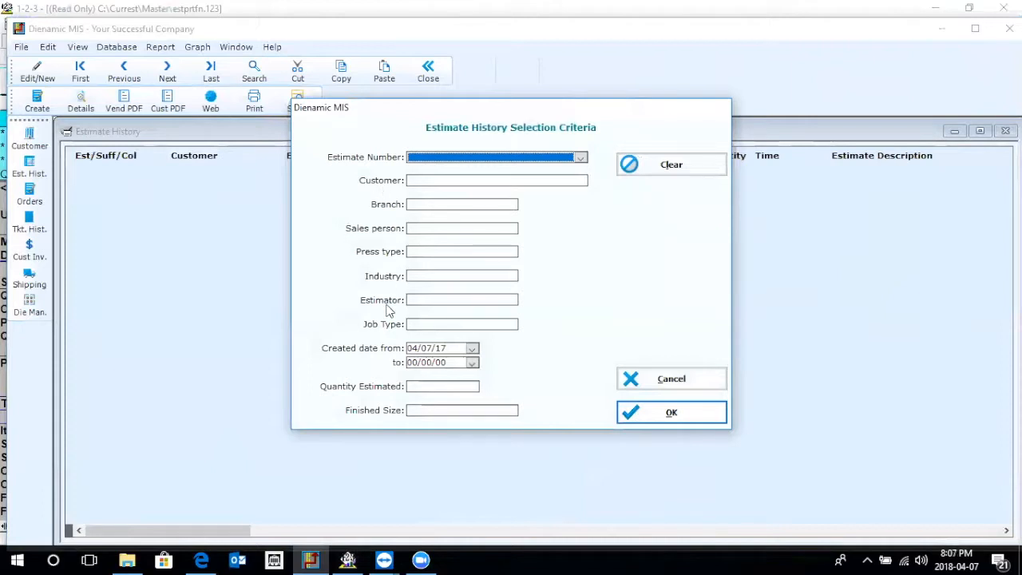
Step: Filter the estimate history by the customer Alabaster Trades, Inc
{"action": "left_click", "coordinate": [427, 182]}
{"action": "left_click", "coordinate": [437, 222]}
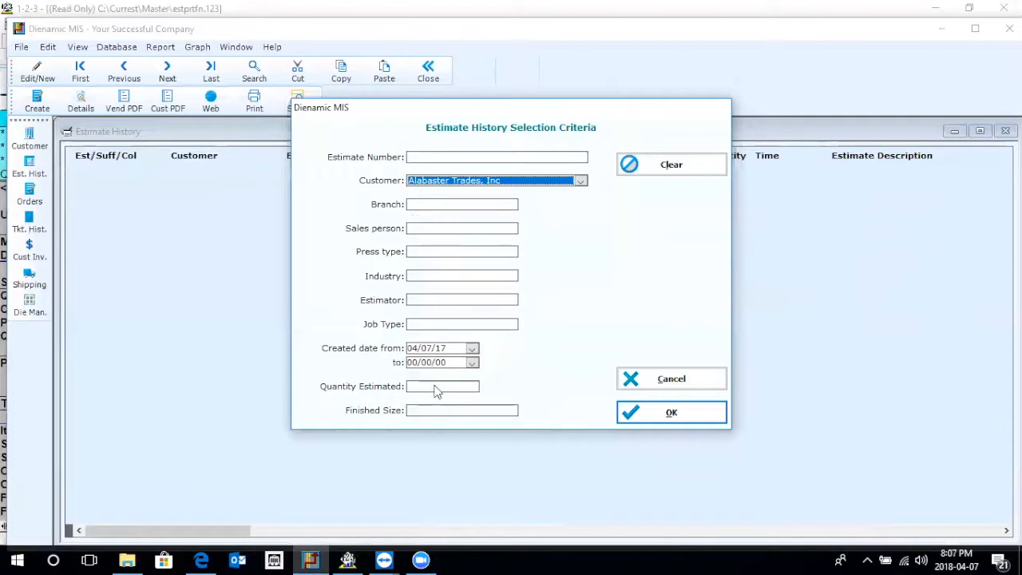
{"action": "left_click", "coordinate": [648, 417]}
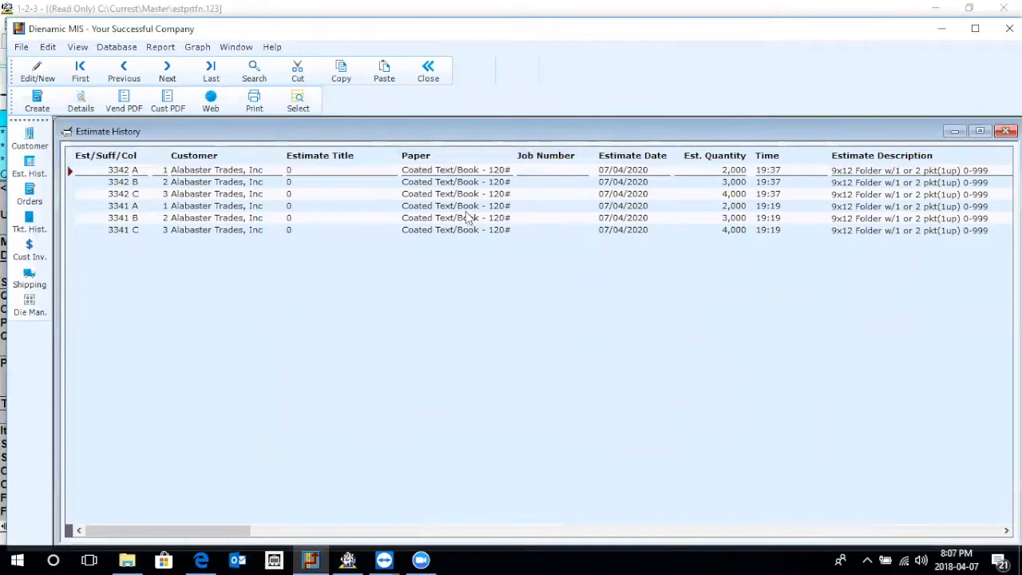
Step: Generate the Estimate History Summary with Won/Loss report sorted by job type, using the default selection criteria, and review its entries
{"action": "left_click", "coordinate": [159, 49]}
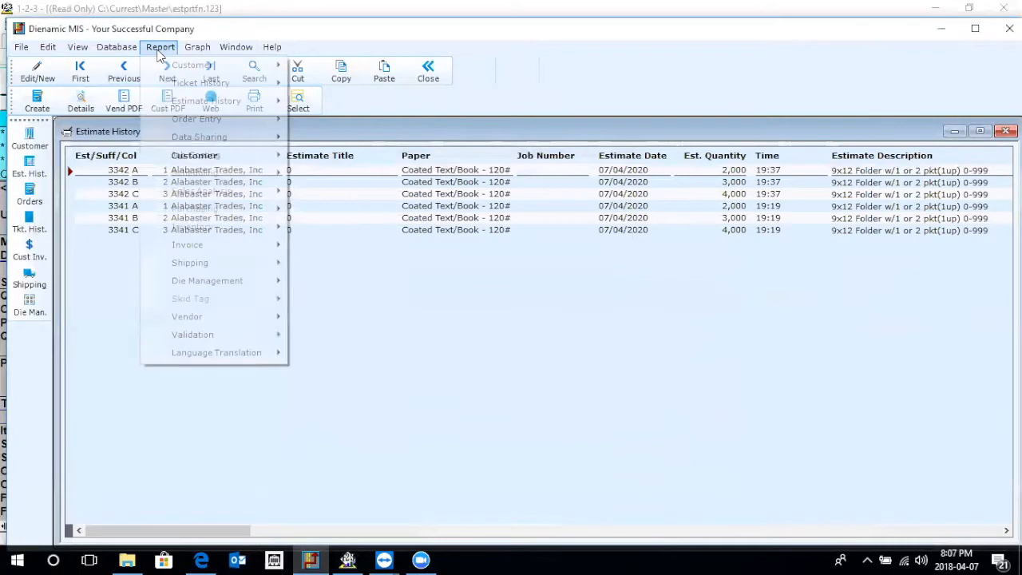
{"action": "mouse_move", "coordinate": [236, 102]}
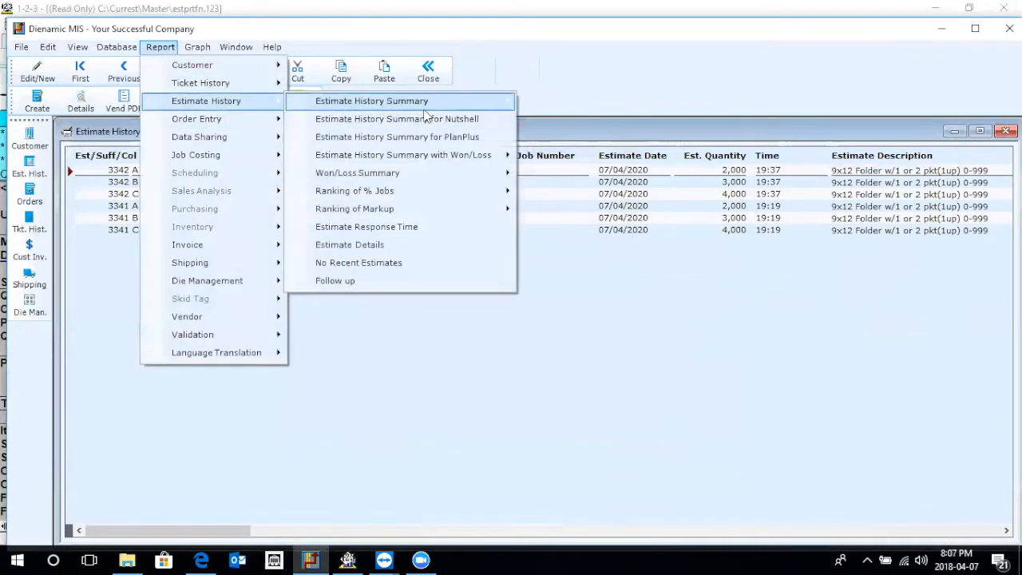
{"action": "mouse_move", "coordinate": [427, 111]}
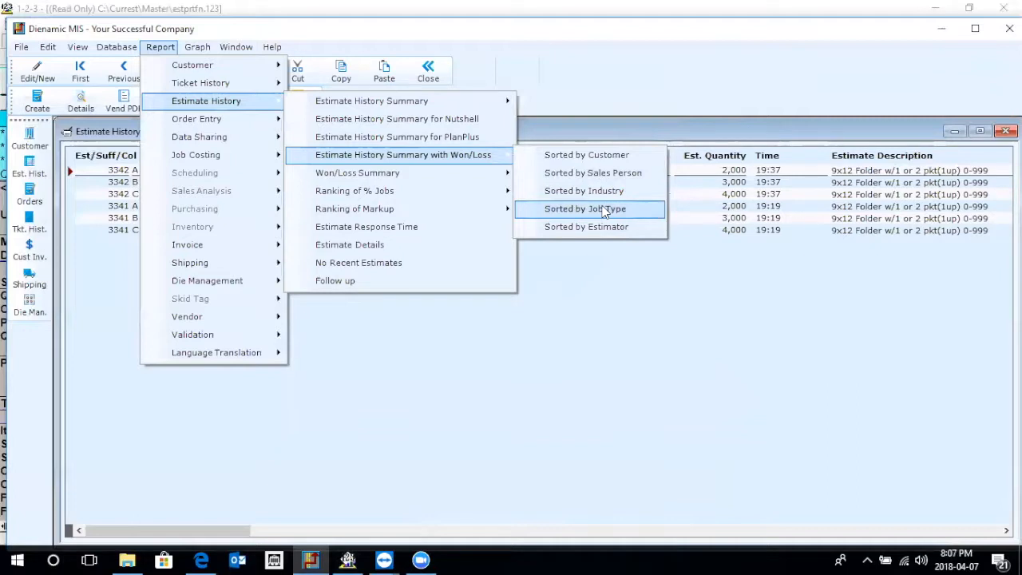
{"action": "left_click", "coordinate": [605, 217]}
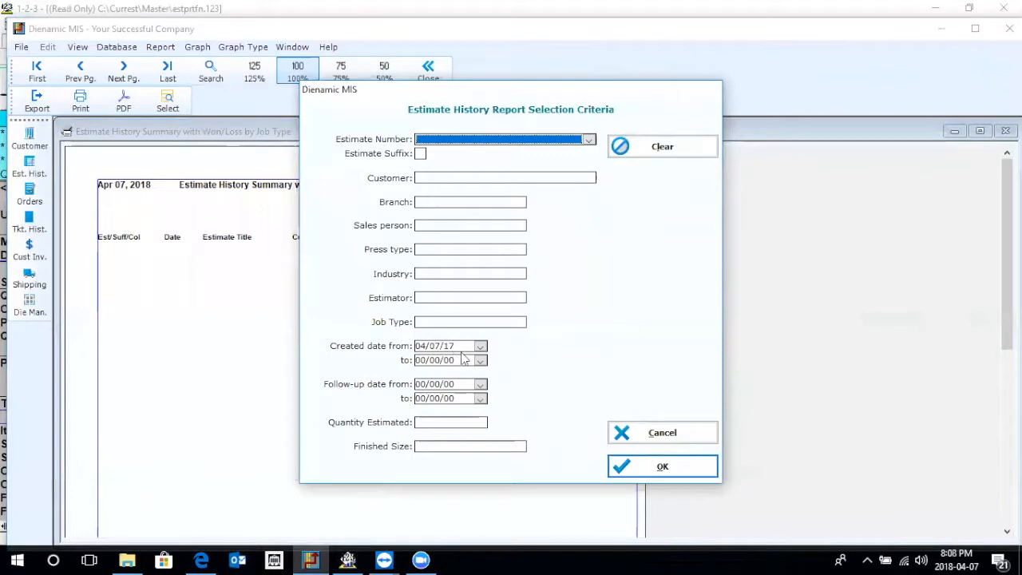
{"action": "left_click", "coordinate": [651, 470]}
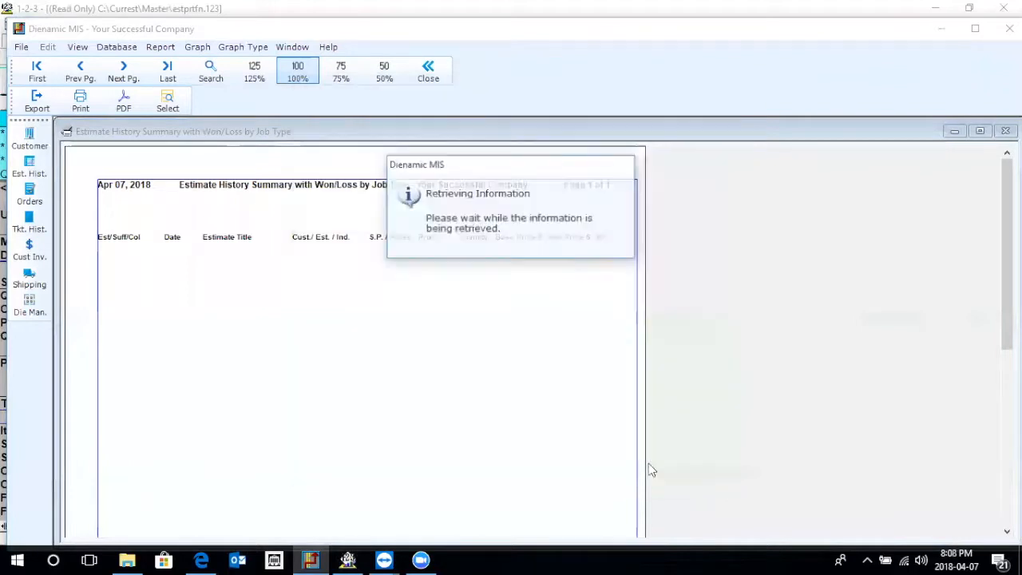
{"action": "scroll", "coordinate": [379, 273], "scroll_direction": "down", "scroll_amount": 5}
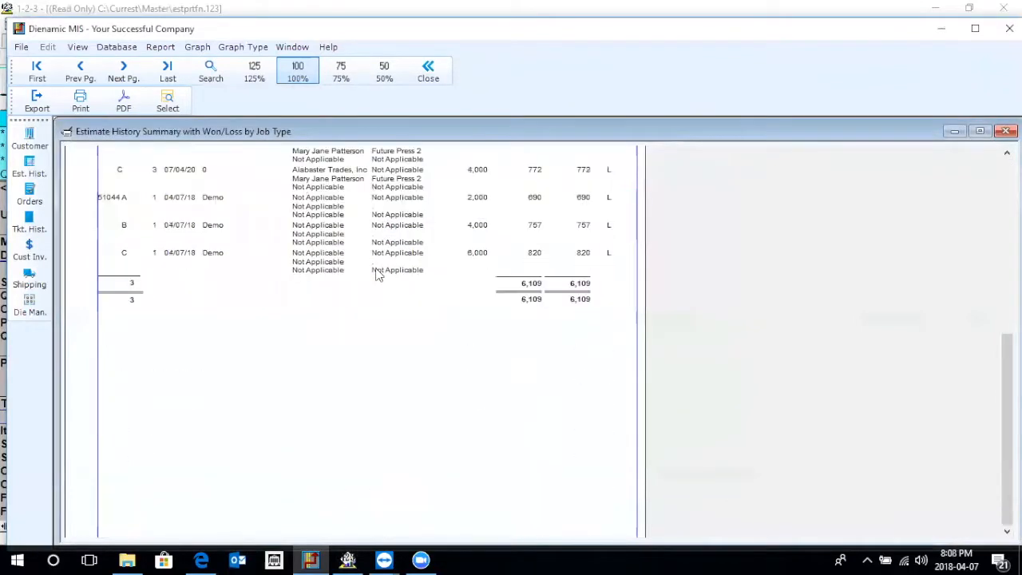
{"action": "scroll", "coordinate": [376, 274], "scroll_direction": "up", "scroll_amount": 5}
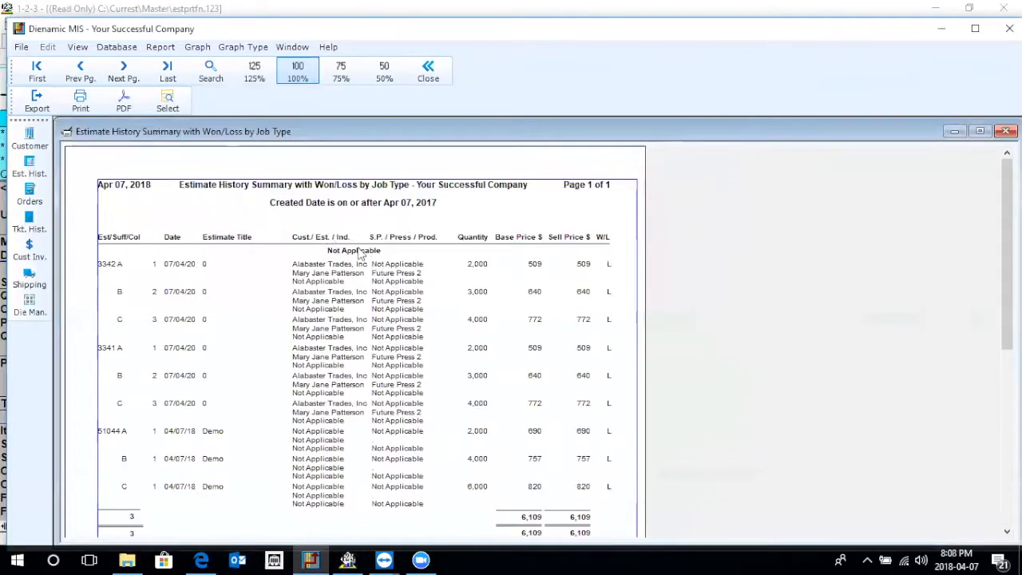
Step: Close the current report, generate the Won/Loss Summary sorted by customer without a created-date limit, review its rows and total, and close it
{"action": "left_click", "coordinate": [431, 70]}
{"action": "left_click", "coordinate": [162, 46]}
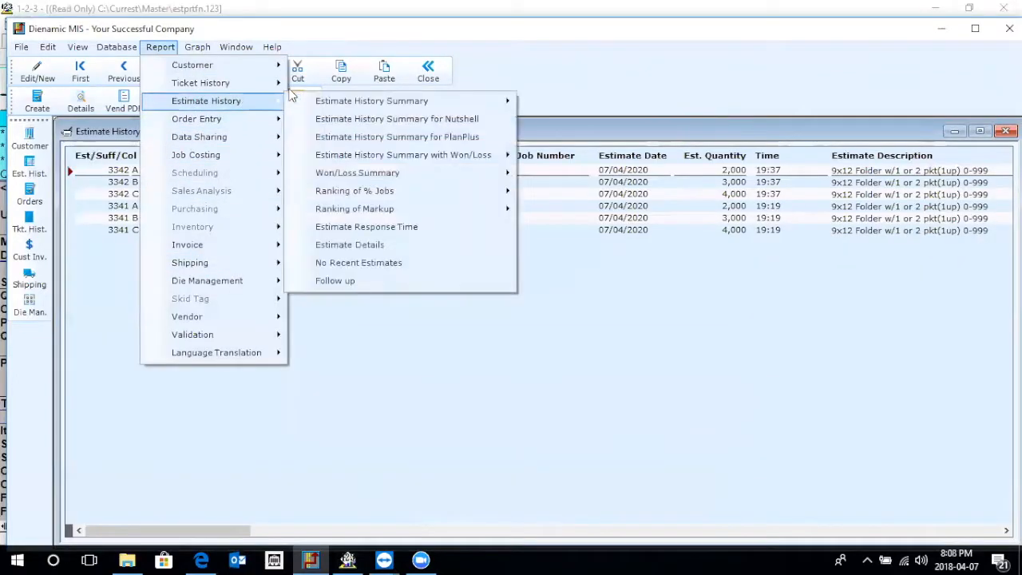
{"action": "mouse_move", "coordinate": [413, 171]}
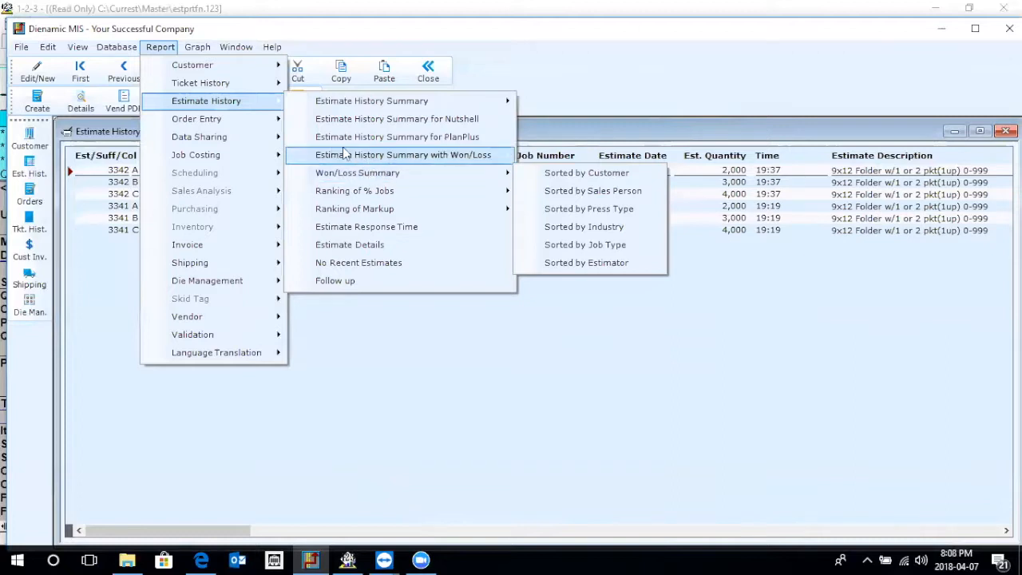
{"action": "left_click", "coordinate": [592, 176]}
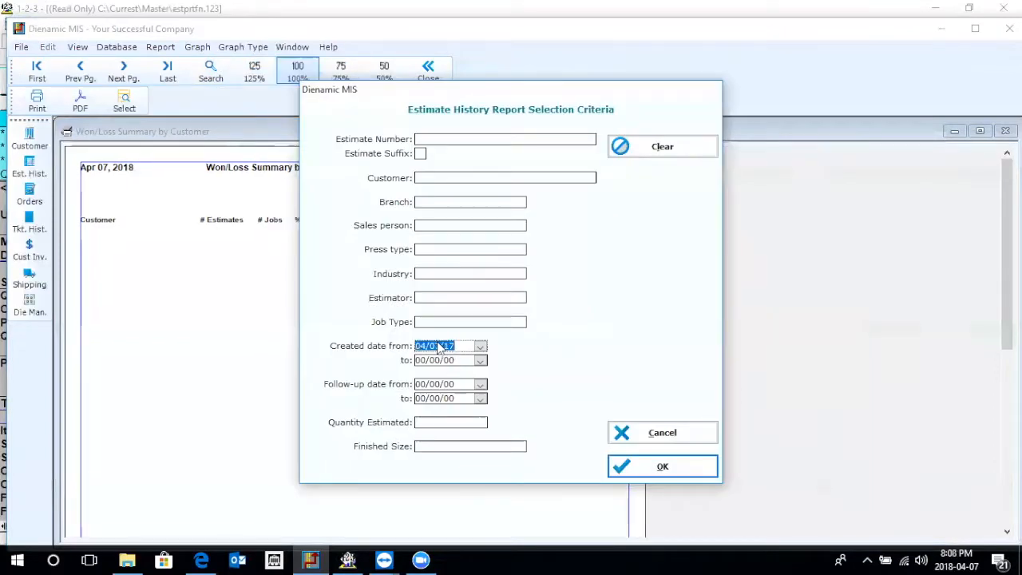
{"action": "key", "text": "Return"}
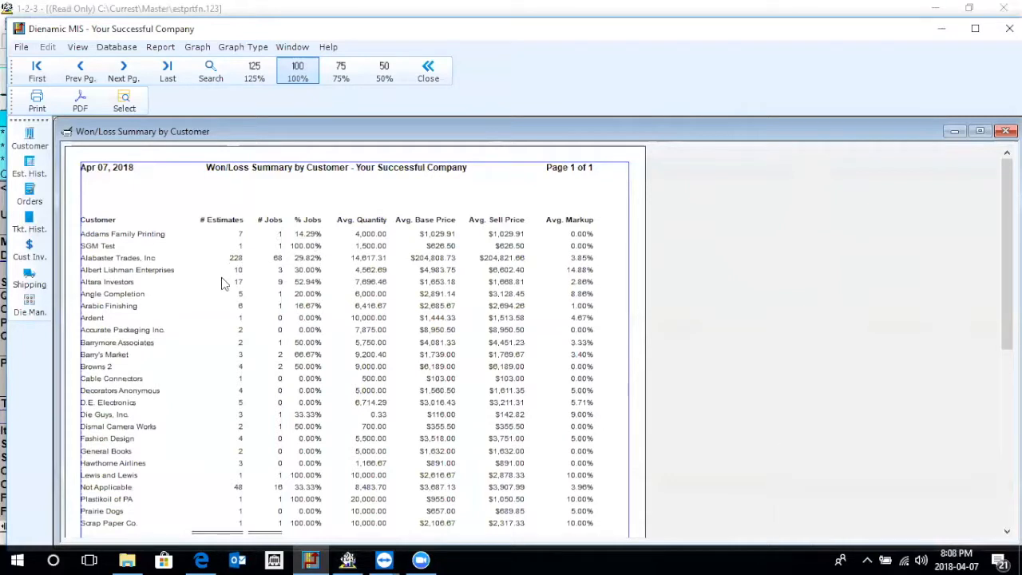
{"action": "scroll", "coordinate": [147, 336], "scroll_direction": "down", "scroll_amount": 5}
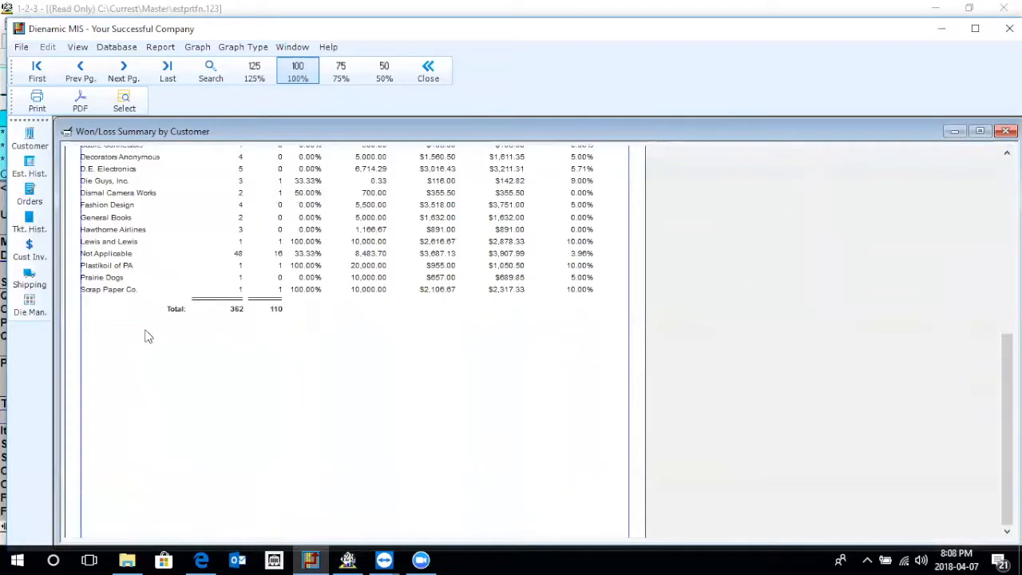
{"action": "scroll", "coordinate": [148, 306], "scroll_direction": "up", "scroll_amount": 5}
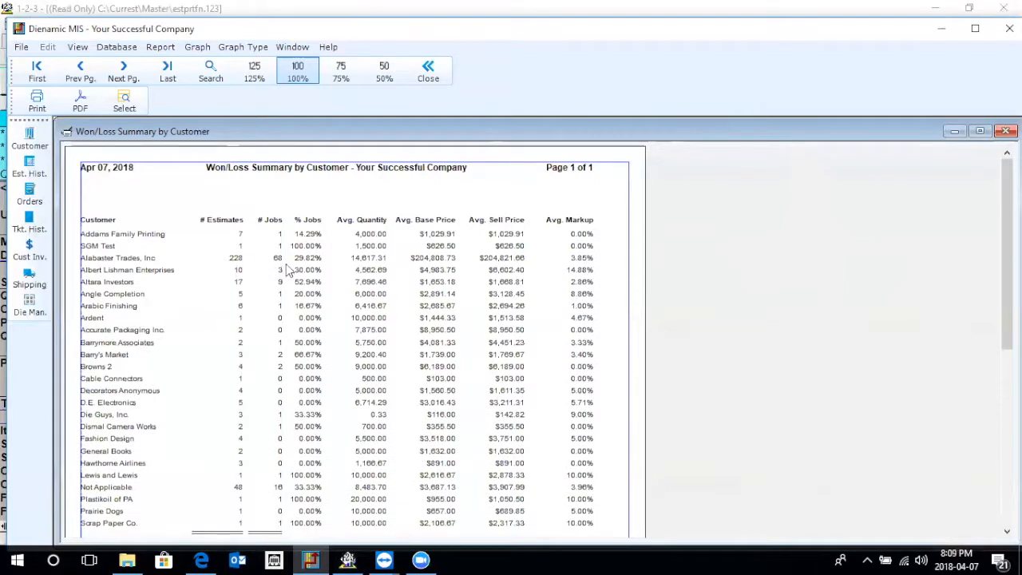
{"action": "left_click", "coordinate": [428, 71]}
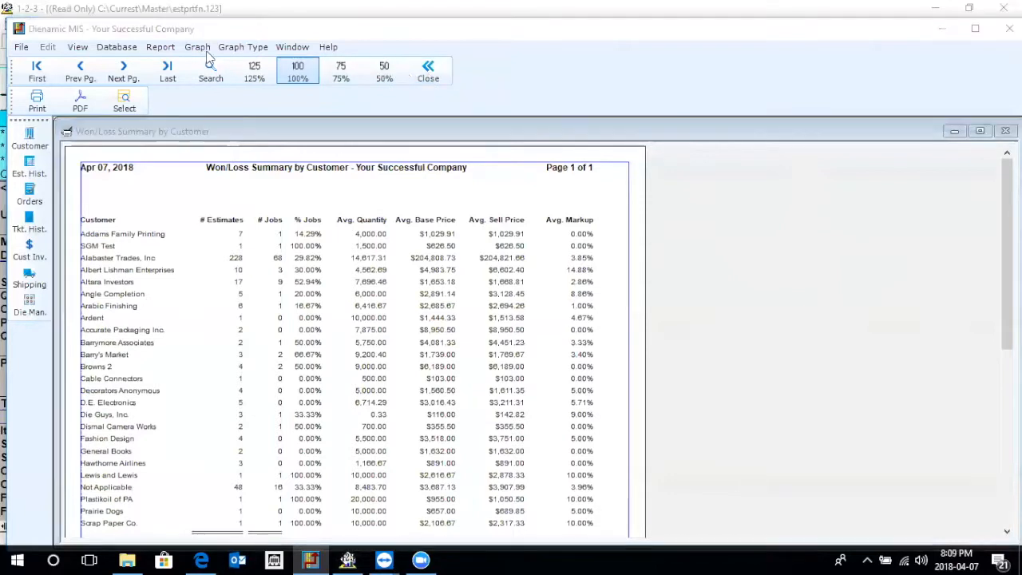
Step: Generate the No Recent Estimates report for active estimating with a created date cutoff of 04/07/17, review it and close it
{"action": "left_click", "coordinate": [159, 47]}
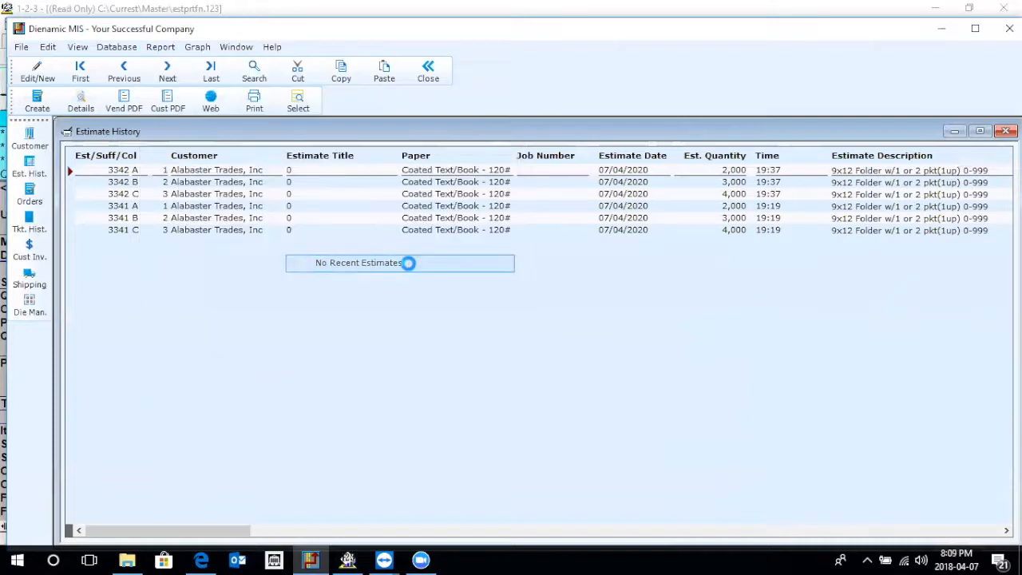
{"action": "left_click", "coordinate": [408, 263]}
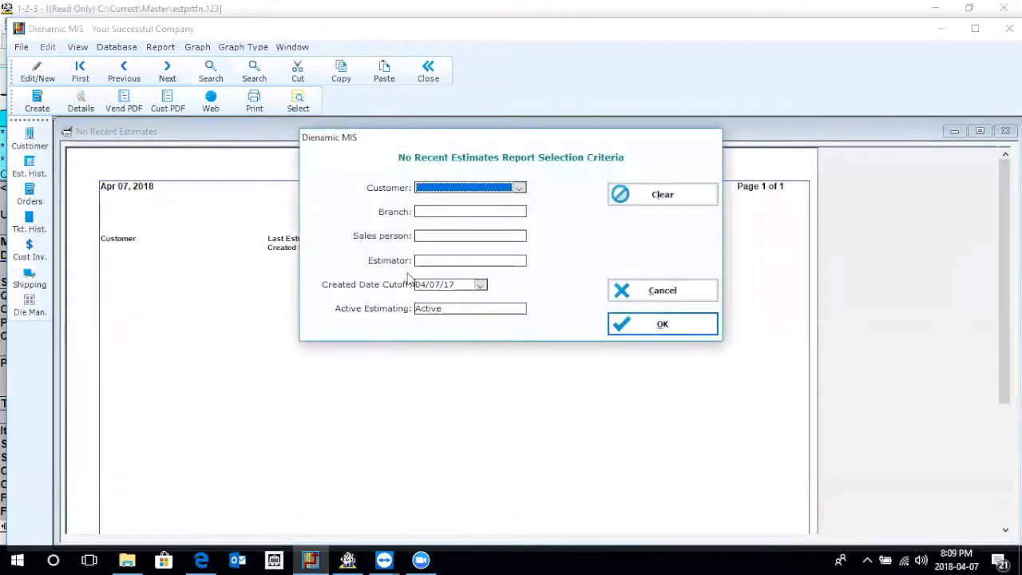
{"action": "left_click", "coordinate": [435, 286]}
{"action": "key", "text": "Delete"}
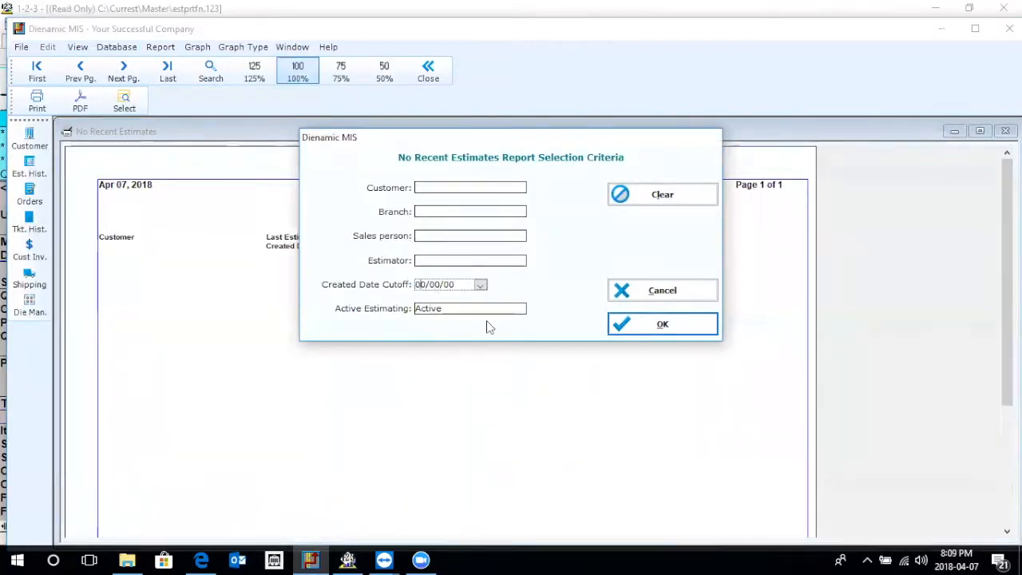
{"action": "left_click", "coordinate": [629, 331]}
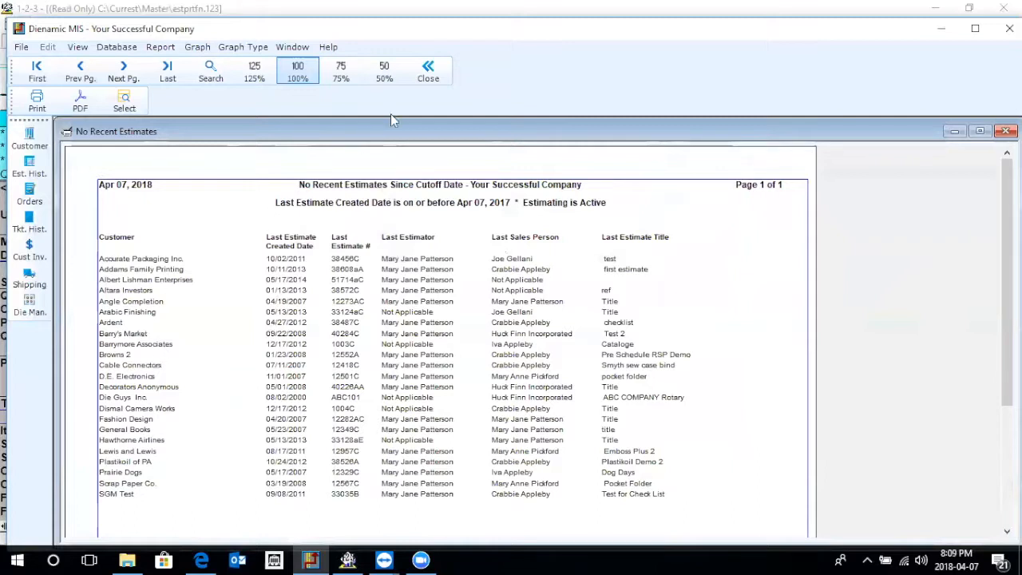
{"action": "left_click", "coordinate": [428, 78]}
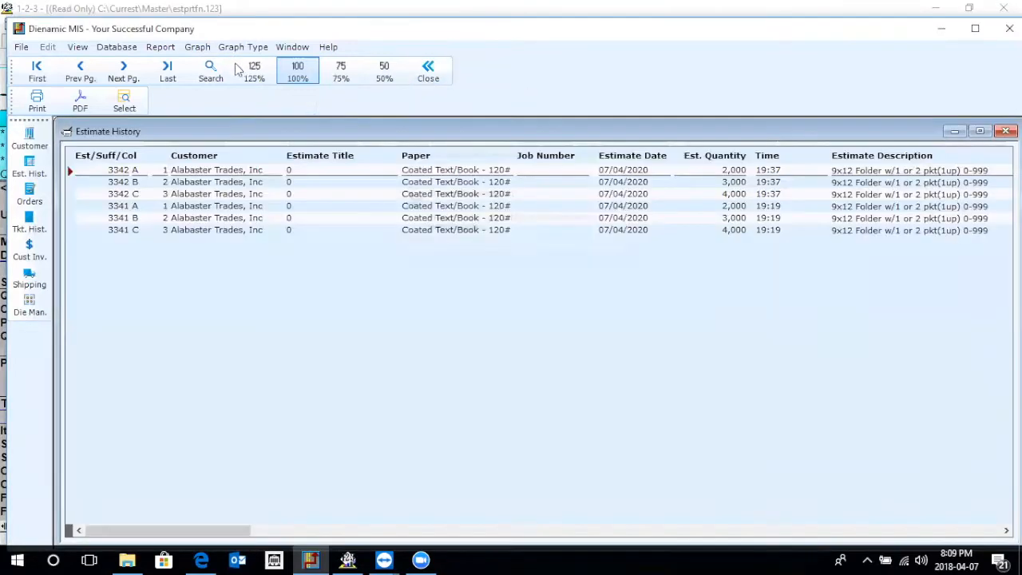
Step: Generate the estimate Follow up report with the starting created date cleared, and review its first page
{"action": "left_click", "coordinate": [160, 46]}
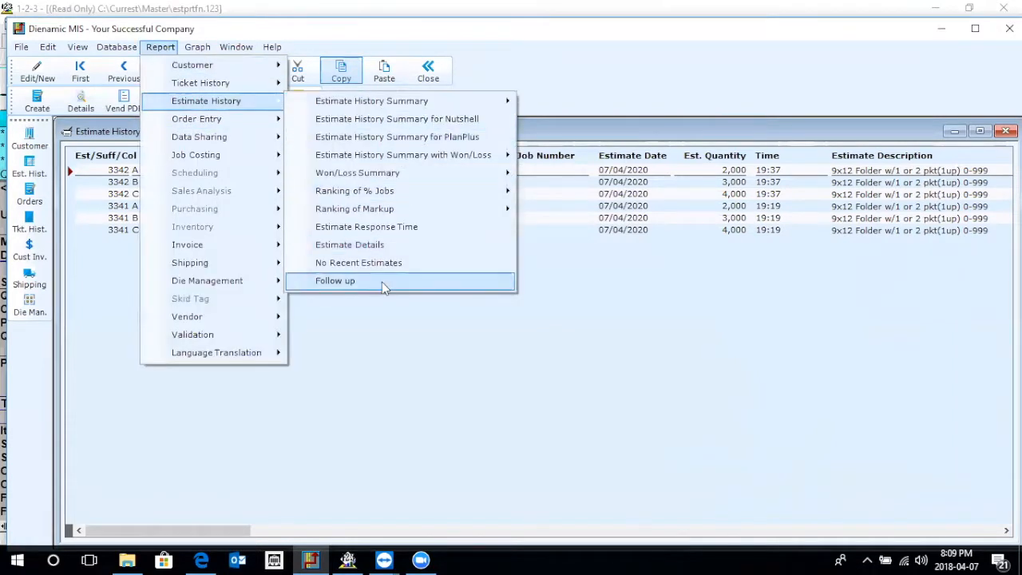
{"action": "left_click", "coordinate": [381, 282]}
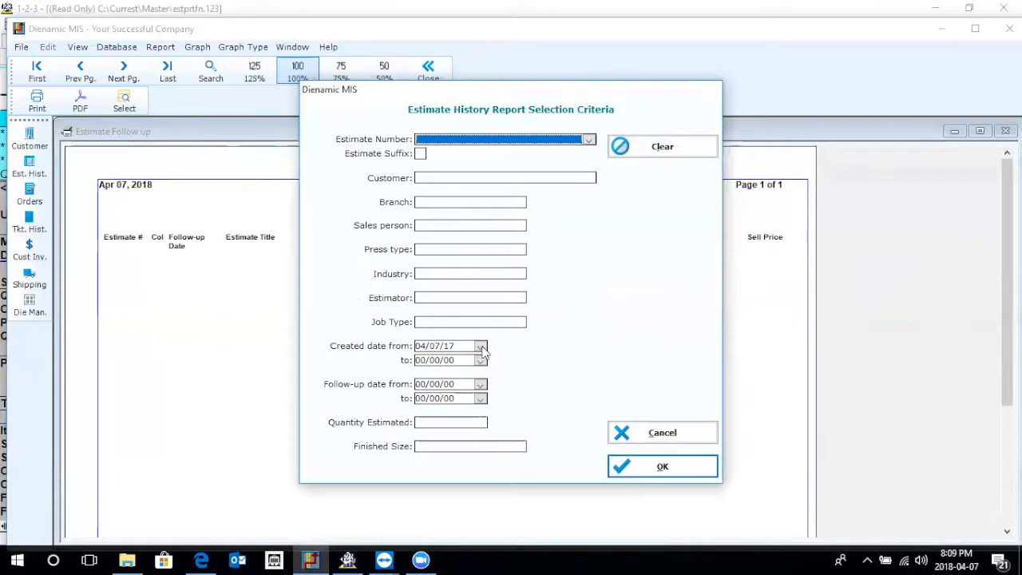
{"action": "left_click", "coordinate": [459, 350]}
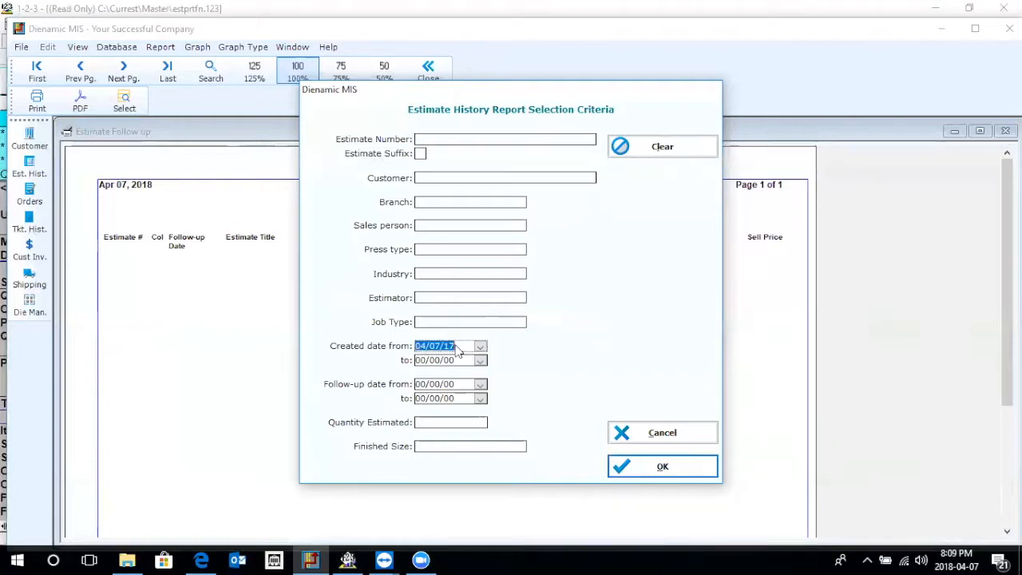
{"action": "key", "text": "Delete"}
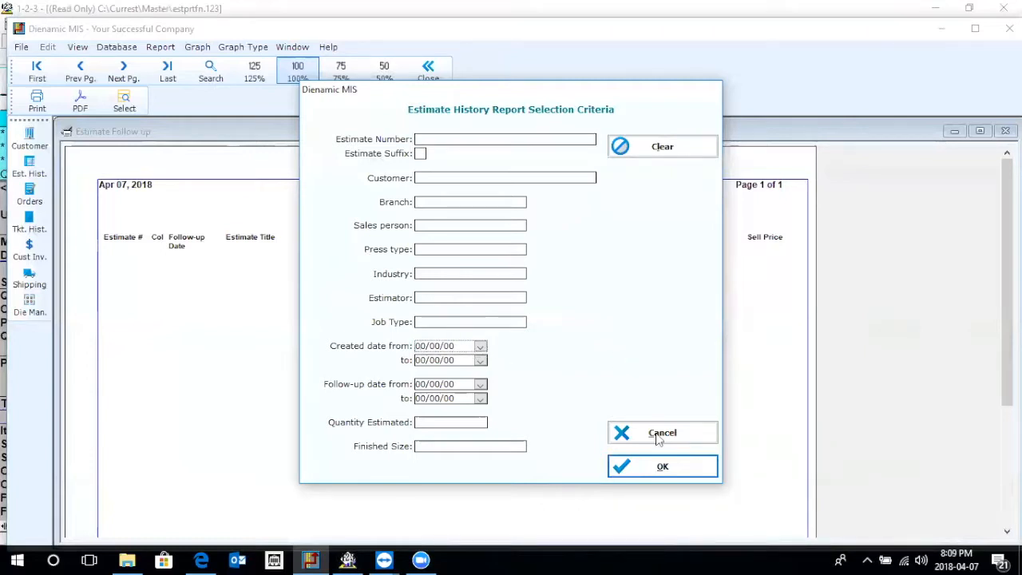
{"action": "left_click", "coordinate": [657, 468]}
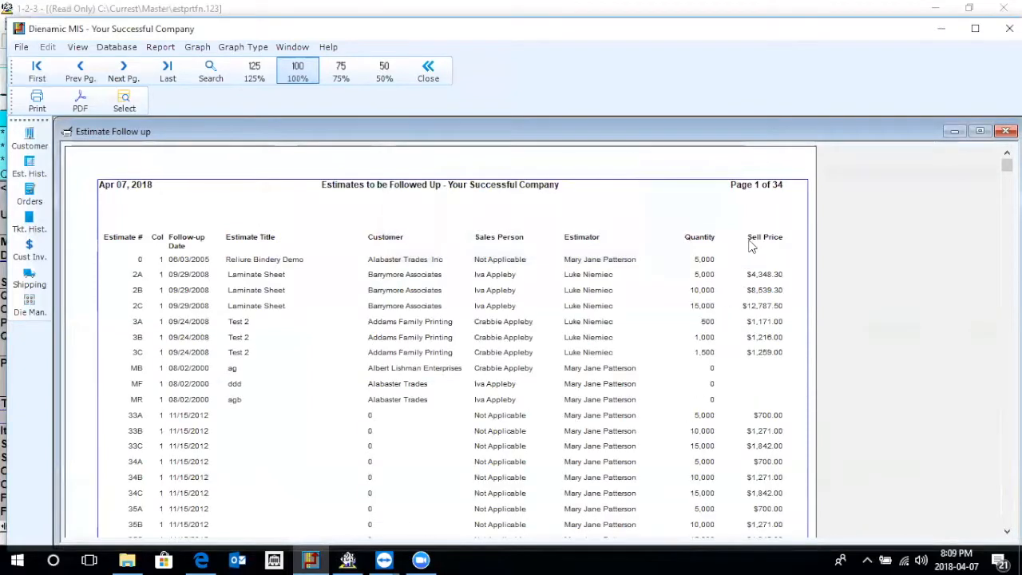
{"action": "scroll", "coordinate": [750, 316], "scroll_direction": "down", "scroll_amount": 5}
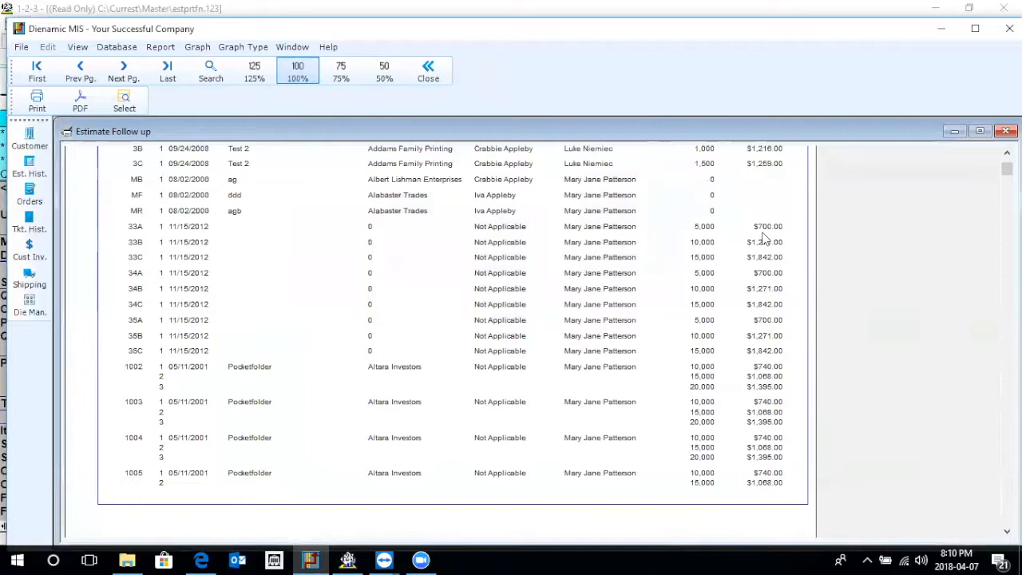
{"action": "scroll", "coordinate": [763, 236], "scroll_direction": "up", "scroll_amount": 5}
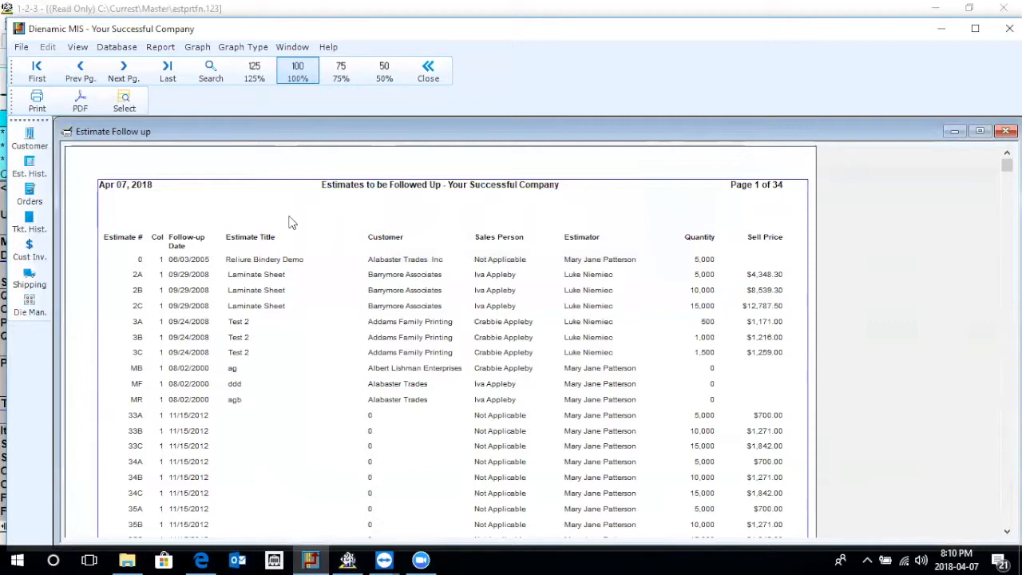
{"action": "left_click", "coordinate": [212, 79]}
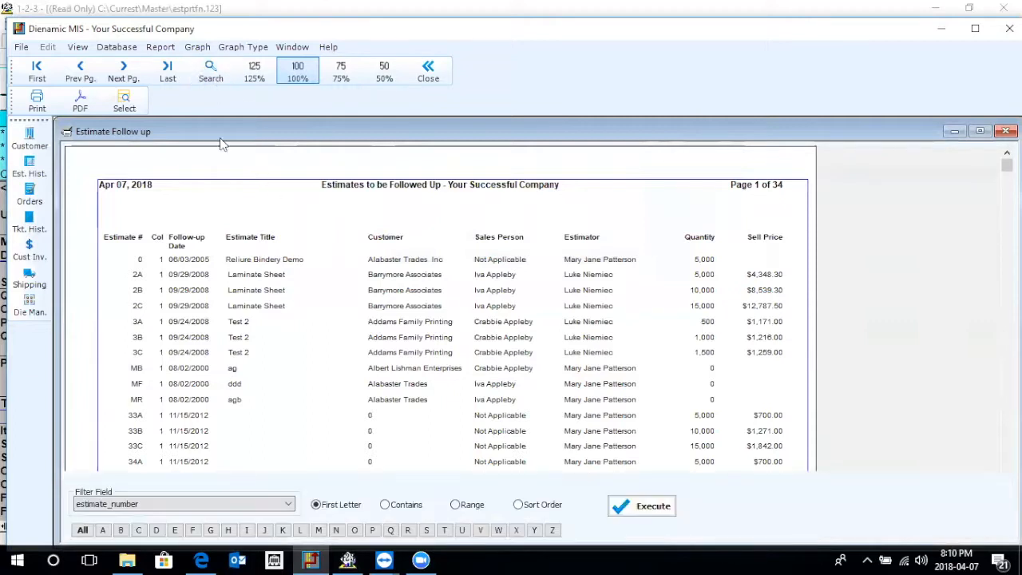
{"action": "left_click", "coordinate": [274, 504]}
{"action": "scroll", "coordinate": [206, 490], "scroll_direction": "down", "scroll_amount": 1}
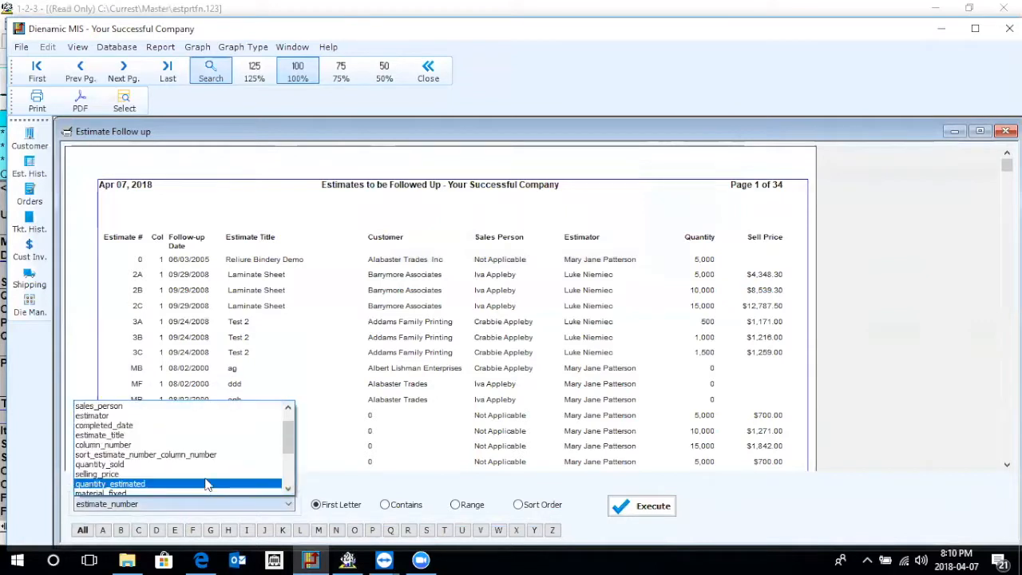
{"action": "left_click", "coordinate": [206, 474]}
{"action": "left_click", "coordinate": [456, 506]}
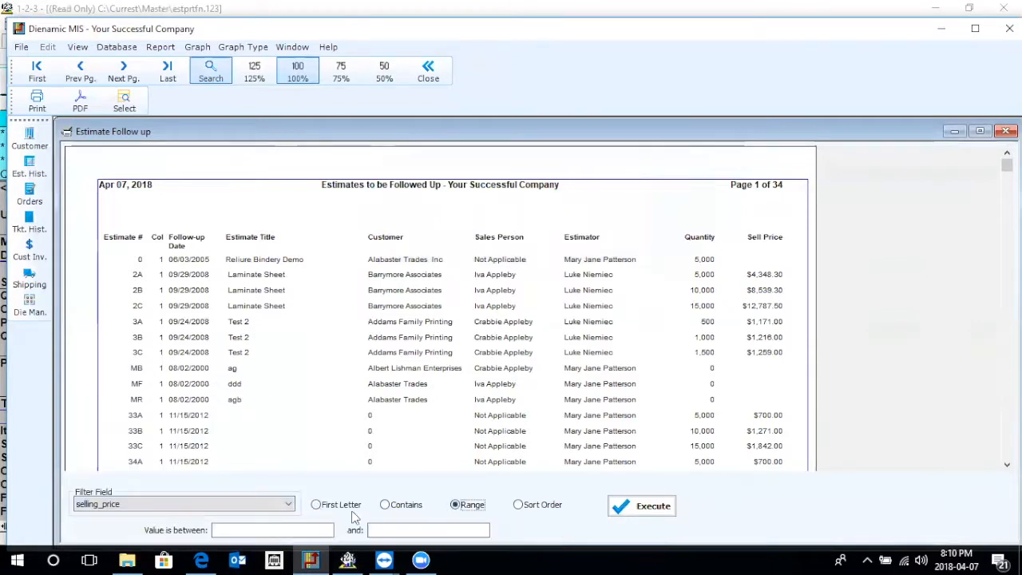
{"action": "left_click", "coordinate": [285, 529]}
{"action": "type", "text": "10000"}
{"action": "type", "text": "0"}
{"action": "type", "text": "9999999999999999999"}
{"action": "left_click", "coordinate": [630, 504]}
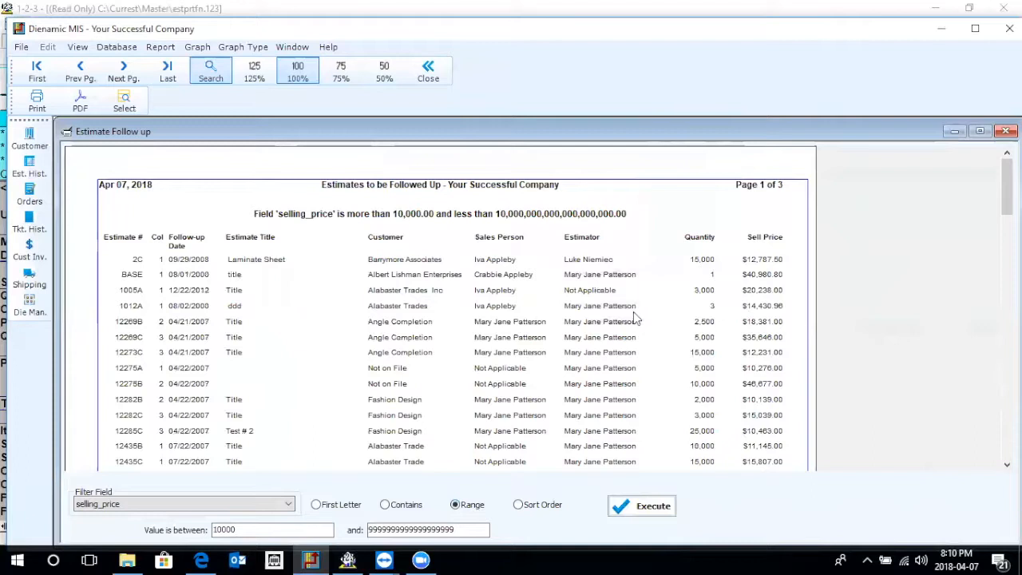
Step: Close the follow-up report and the Estimate History list, and open Orders
{"action": "left_click", "coordinate": [424, 84]}
{"action": "left_click", "coordinate": [429, 74]}
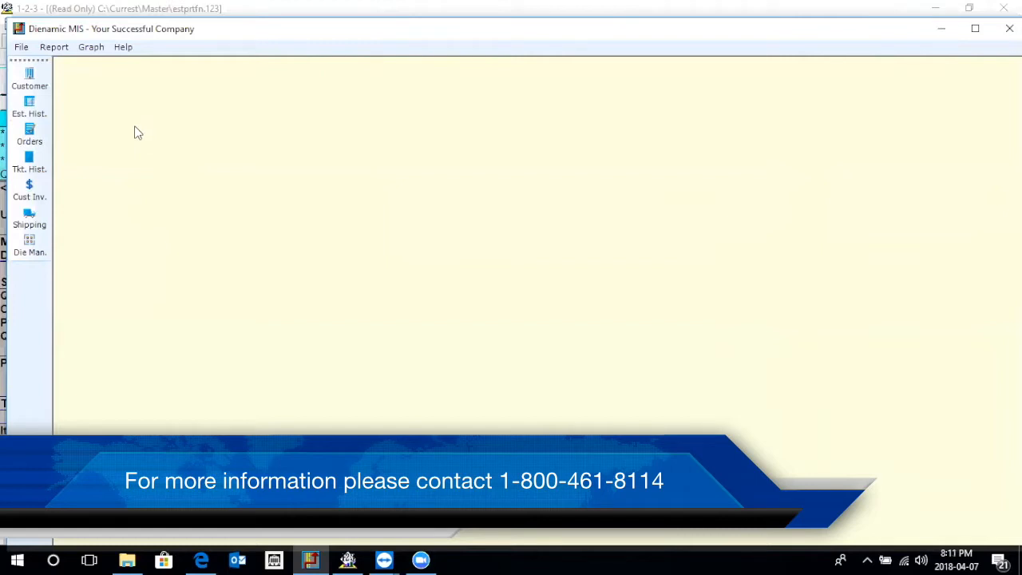
{"action": "left_click", "coordinate": [39, 134]}
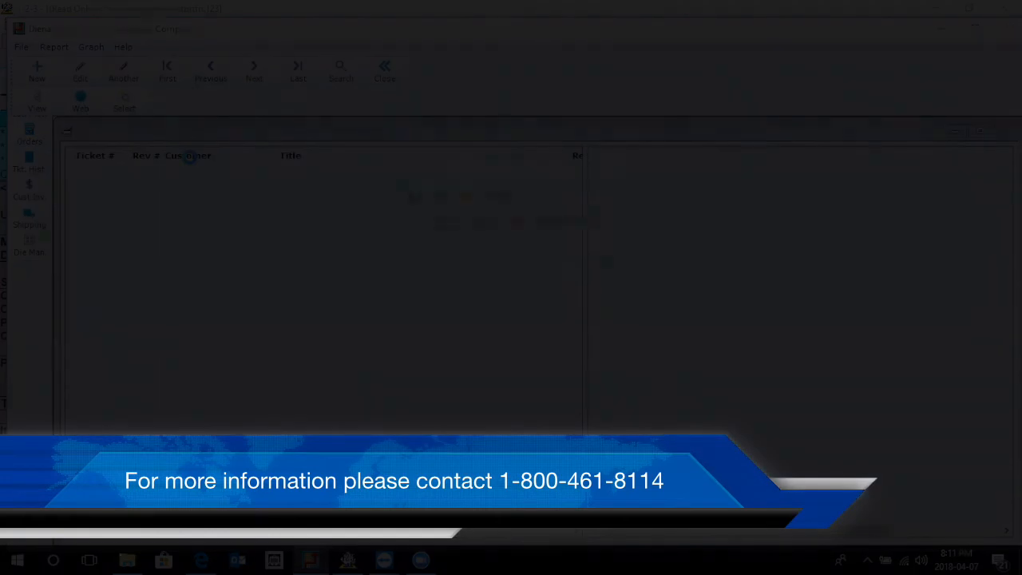